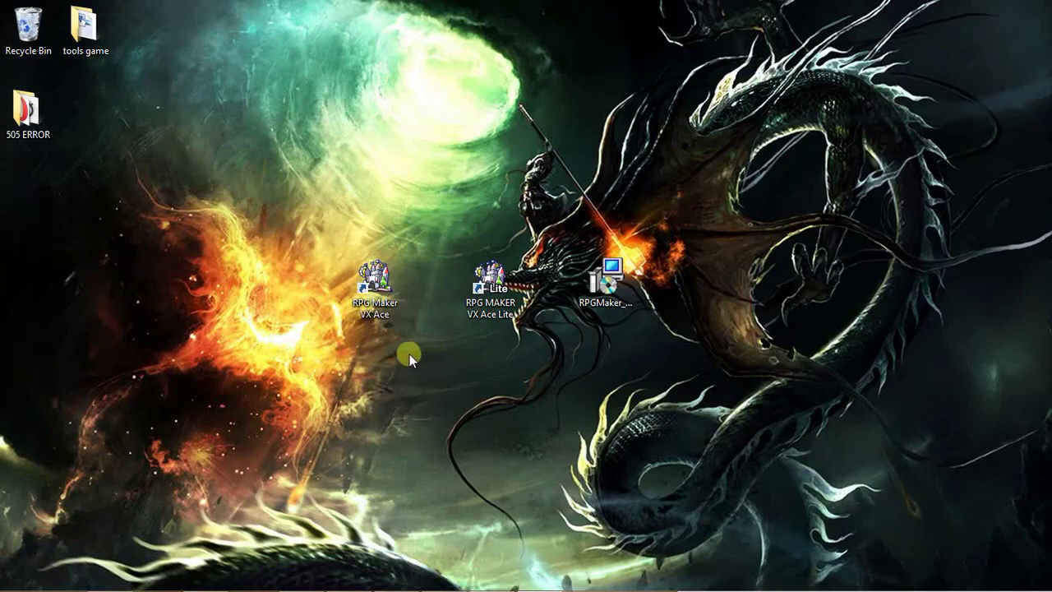
Step: Launch RPG Maker VX Ace and open the actor settings in the database
left_click(375, 310)
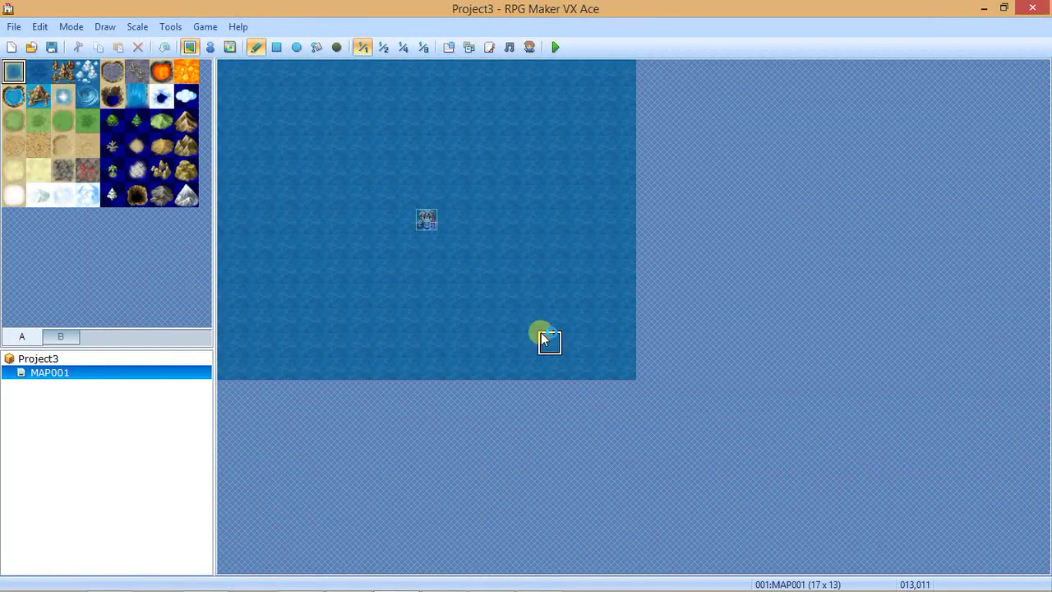
left_click(455, 245)
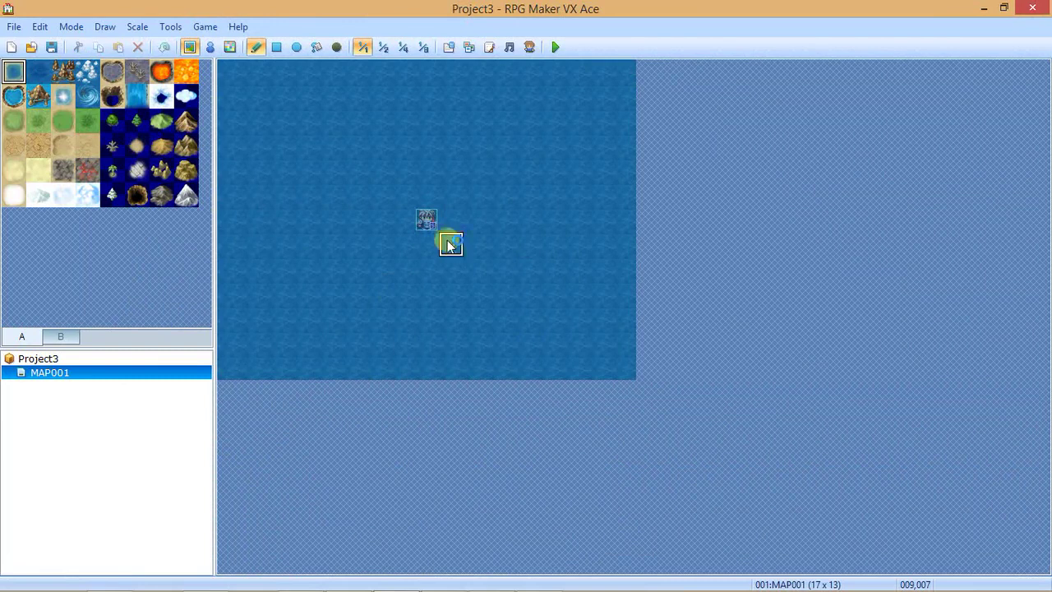
left_click(173, 28)
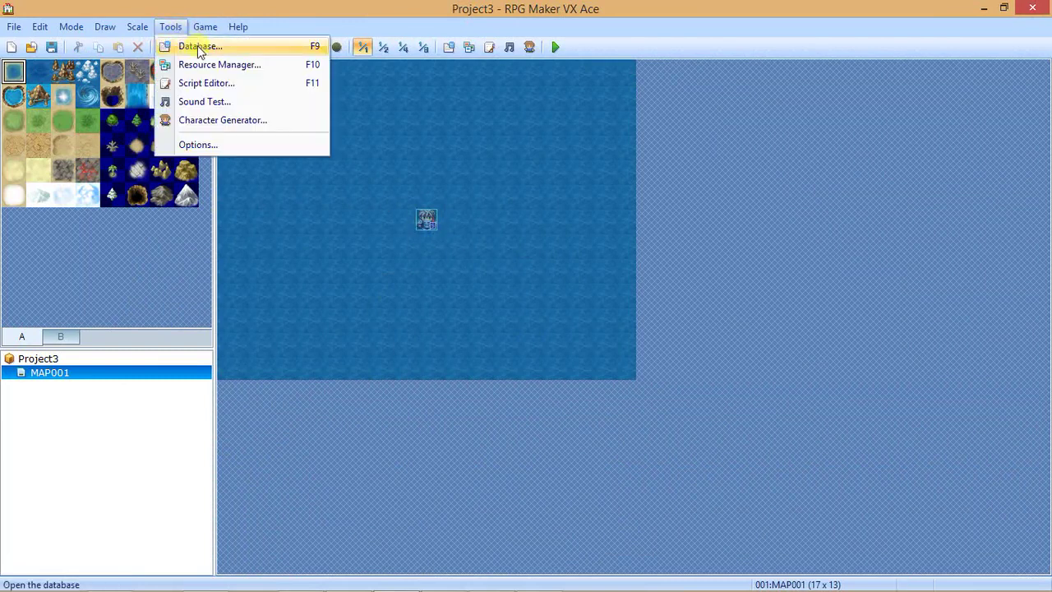
left_click(199, 49)
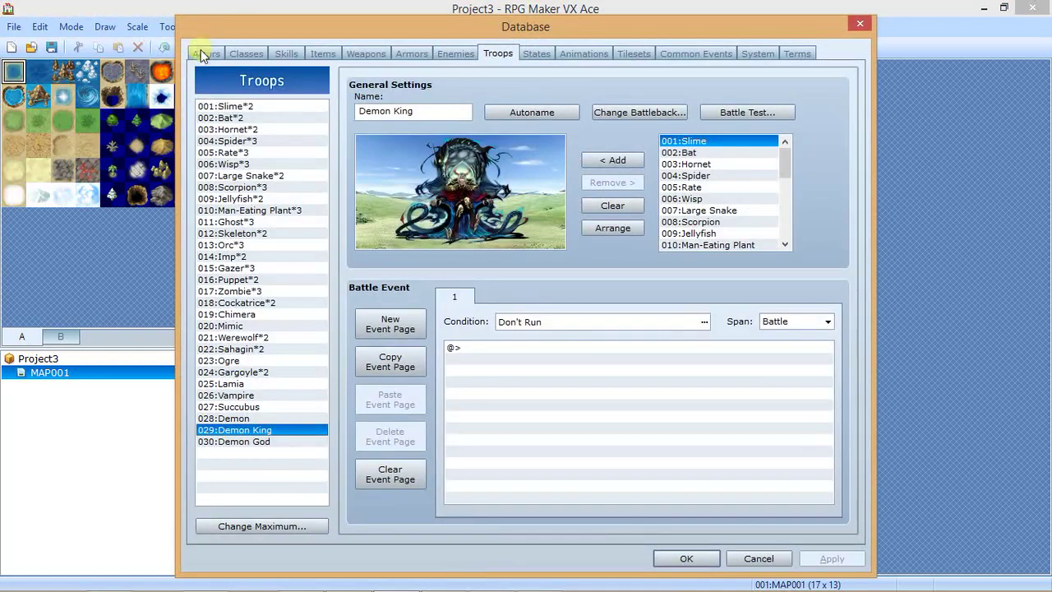
left_click(200, 53)
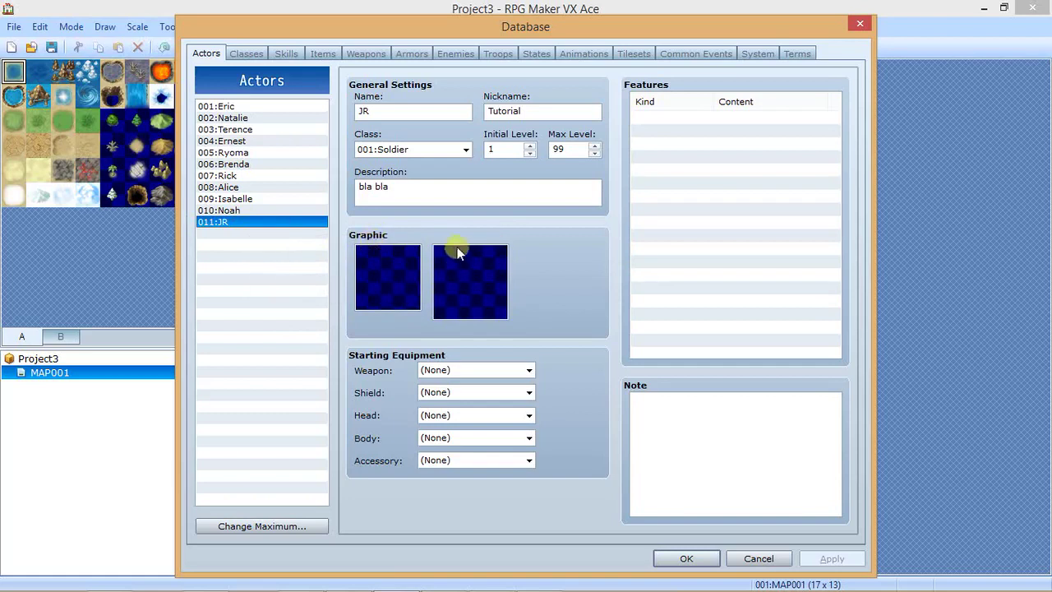
Step: Assign the JR Tutorial character graphic and the JR Tutorial face graphic to actor 011
double_click(383, 282)
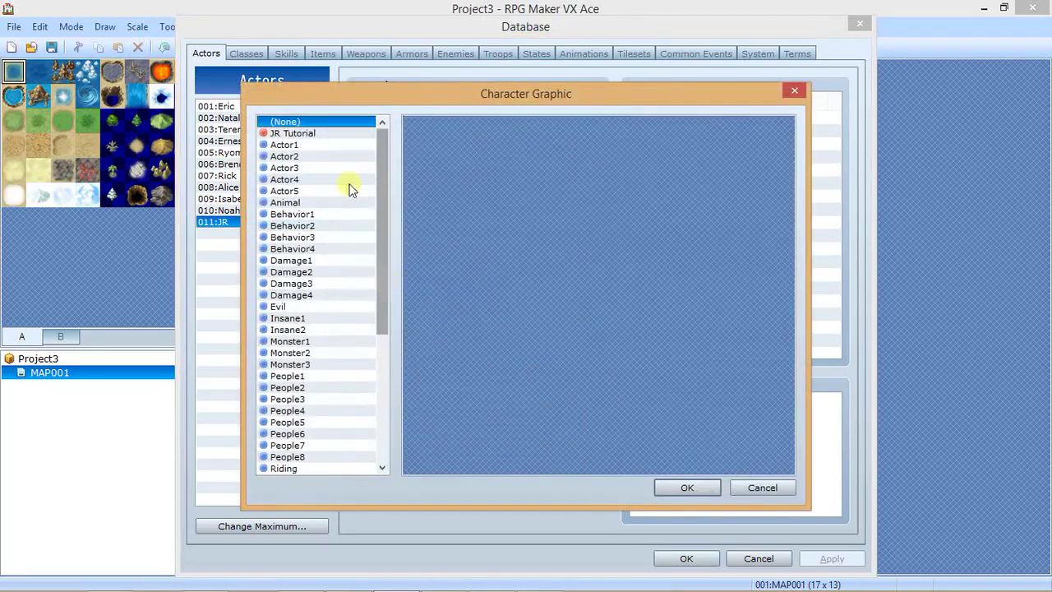
left_click(304, 134)
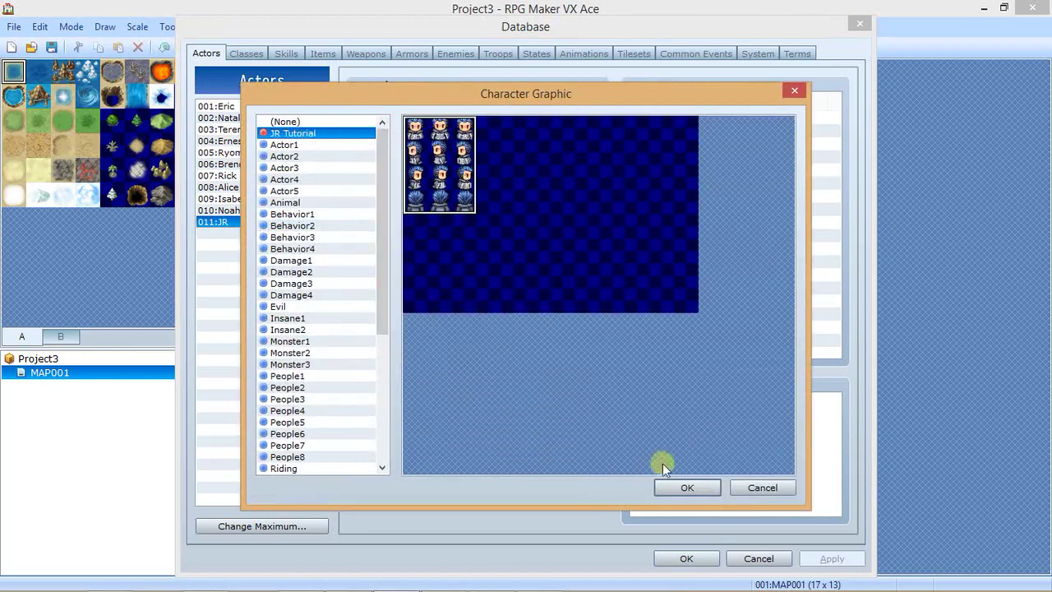
left_click(680, 486)
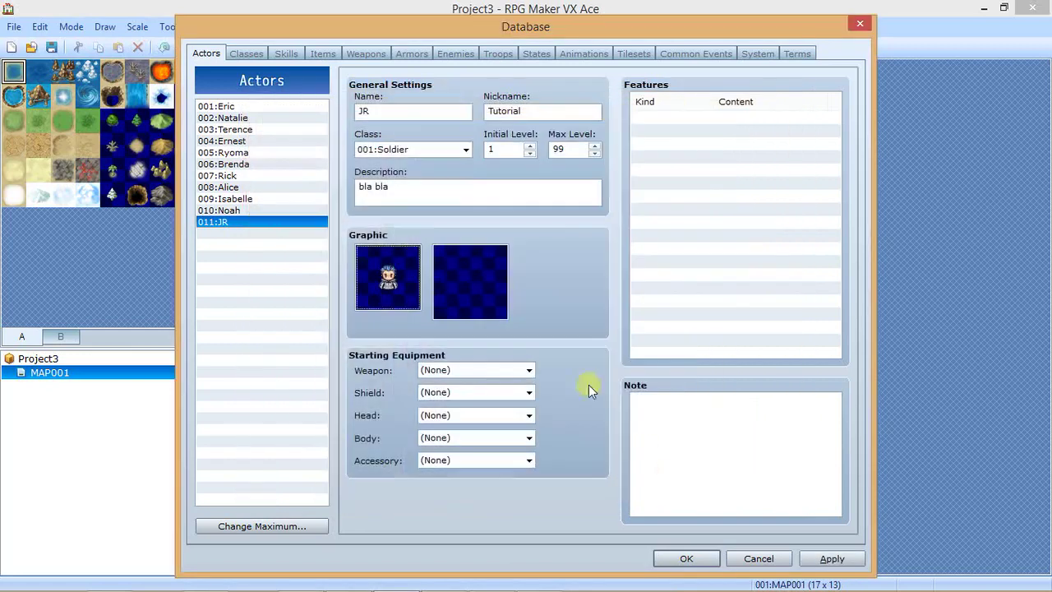
double_click(491, 286)
left_click(333, 176)
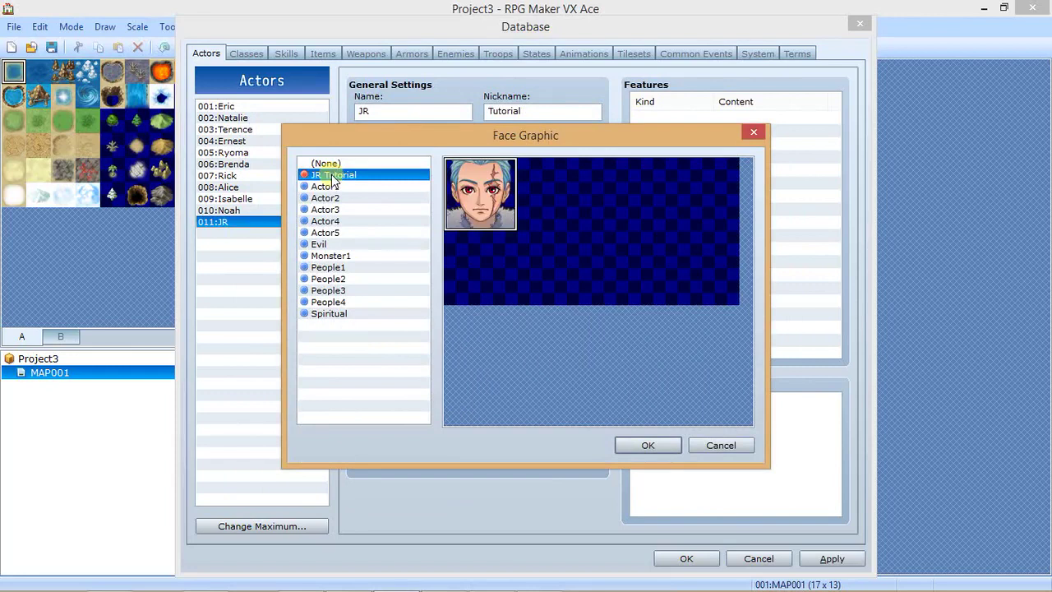
double_click(483, 210)
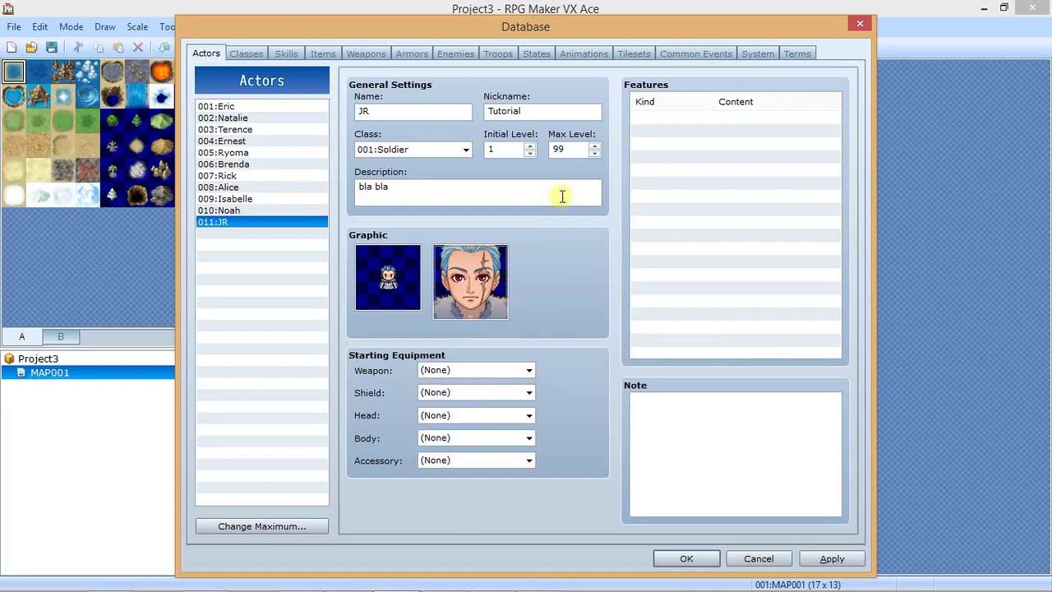
Step: Add a feature to actor 011 that grants the skill Test Skill
left_click(678, 119)
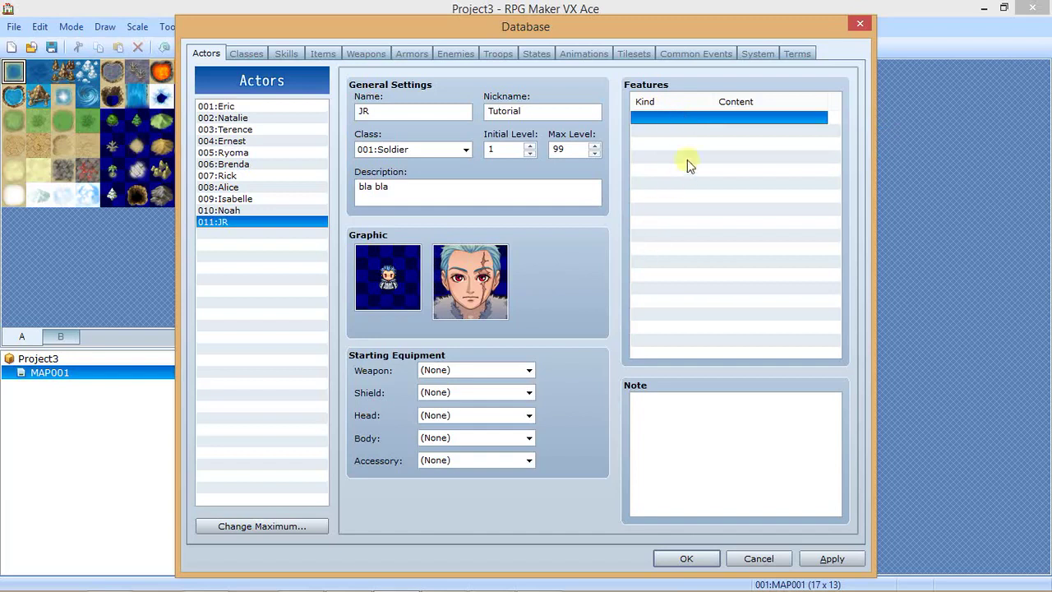
double_click(695, 121)
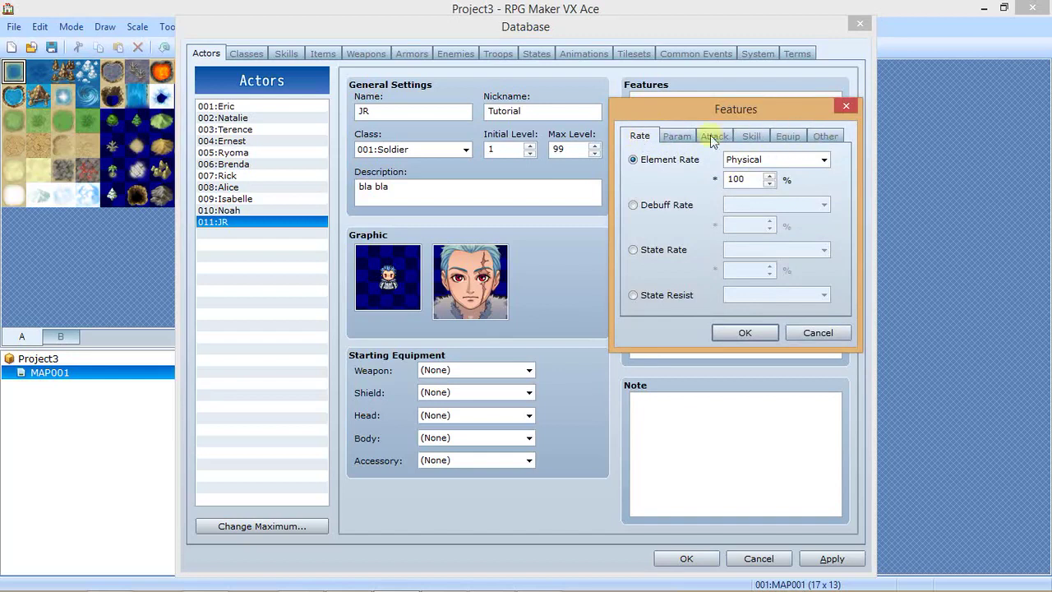
left_click(746, 135)
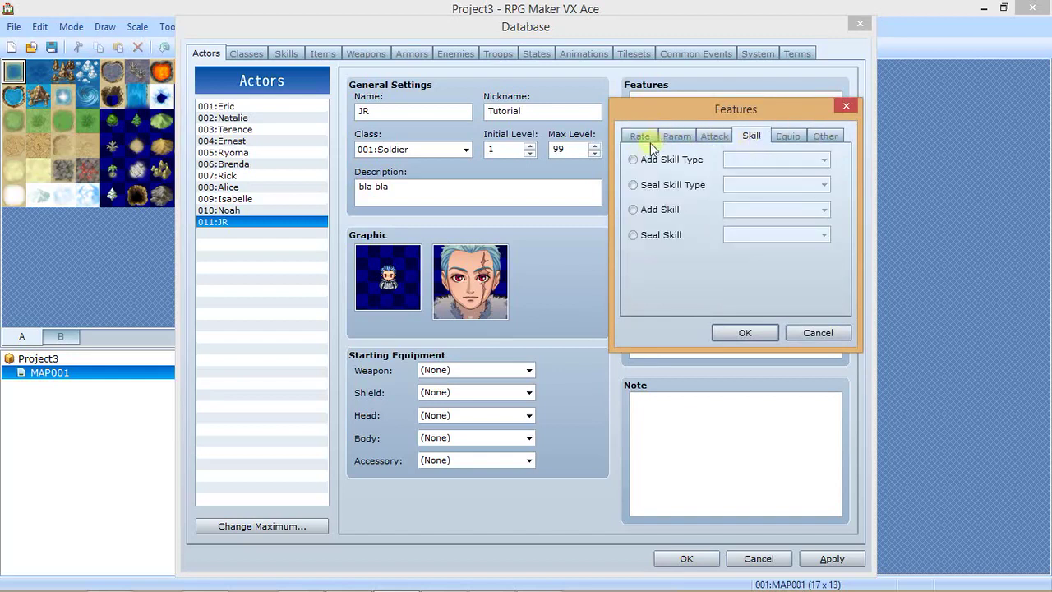
left_click(634, 209)
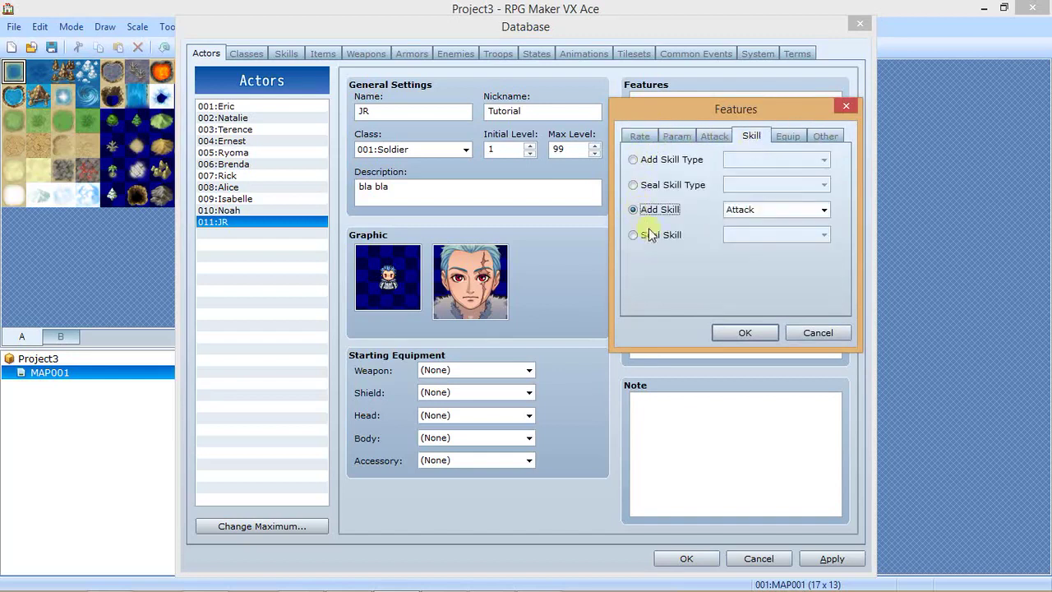
left_click(777, 210)
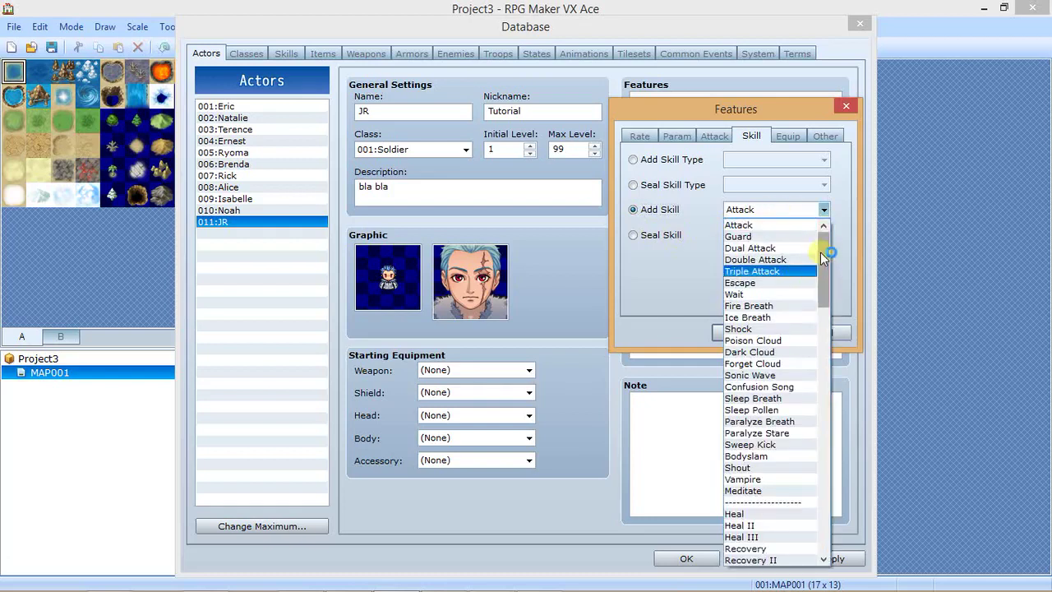
left_click_drag(823, 245, 827, 507)
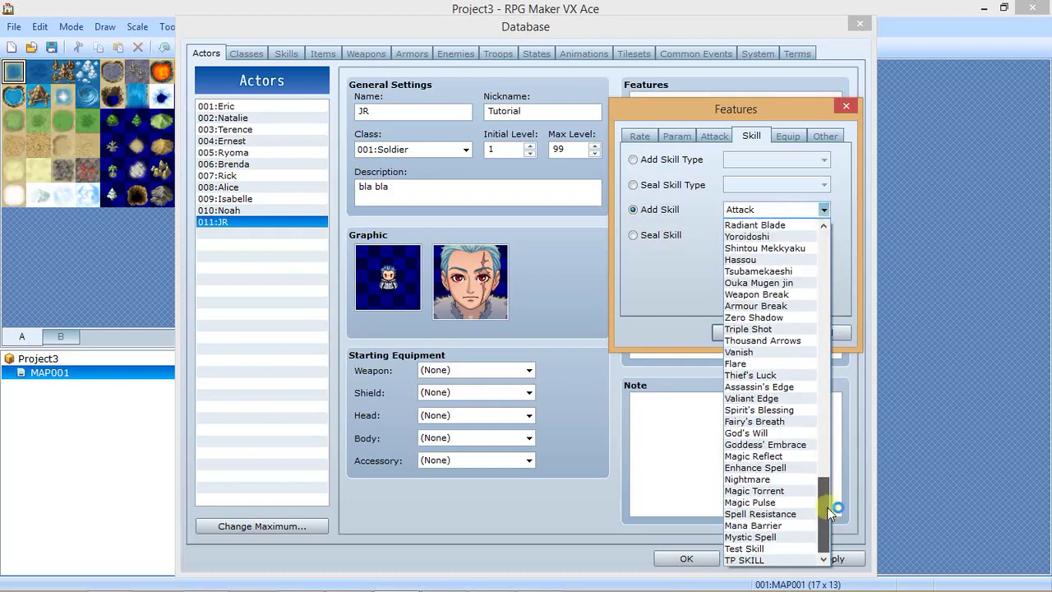
left_click(748, 548)
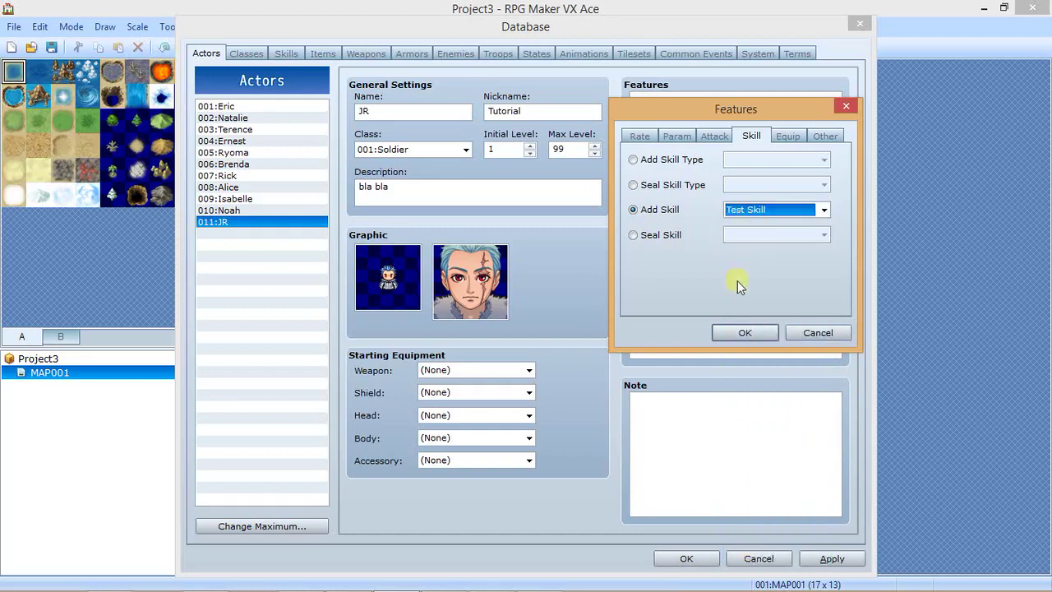
left_click(749, 331)
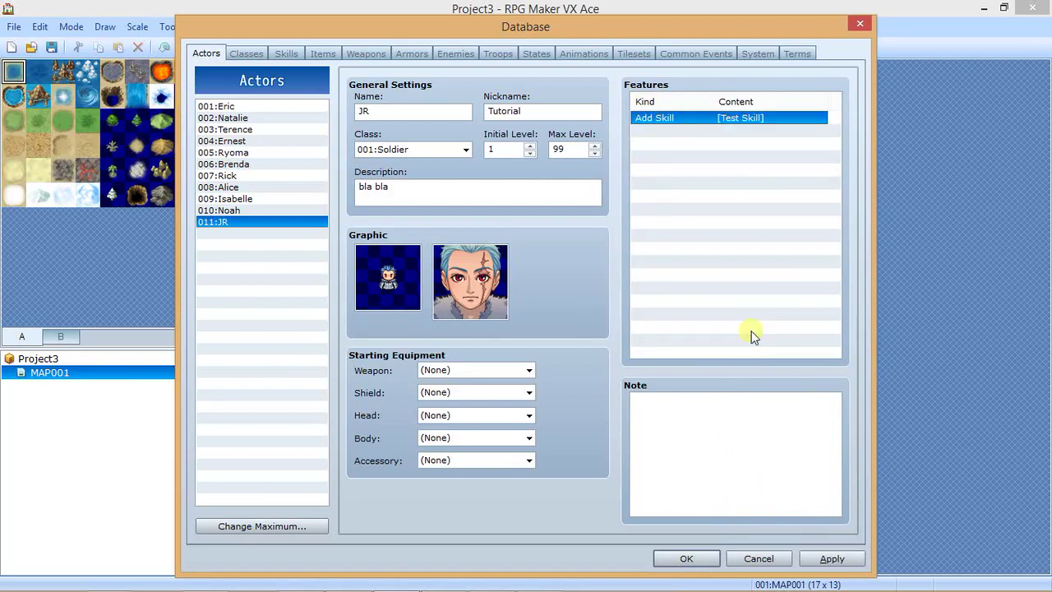
Step: Add a second feature to actor 011 that grants the skill TP SKILL
double_click(681, 135)
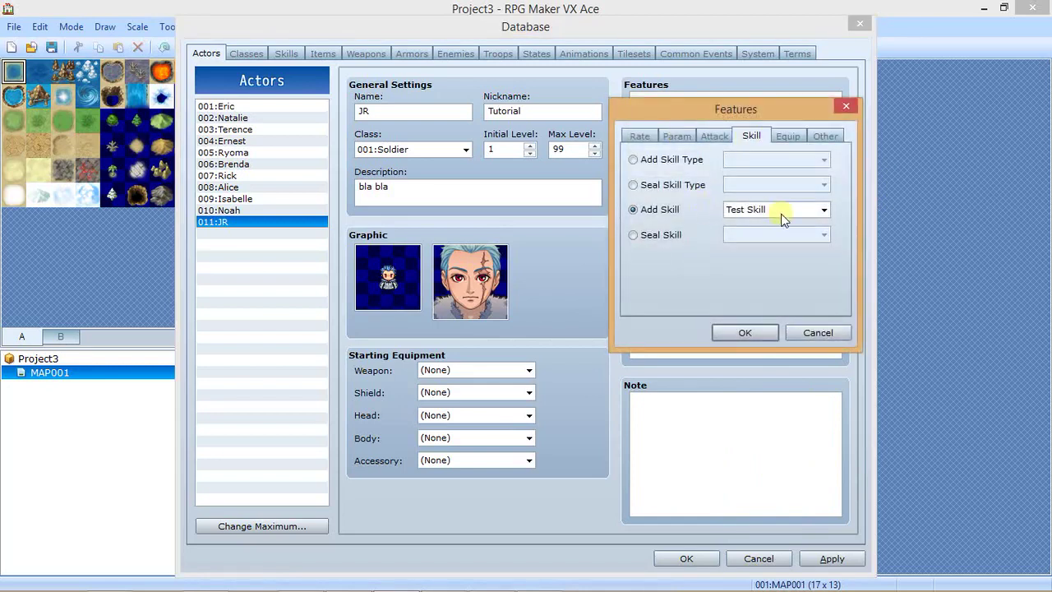
left_click(785, 210)
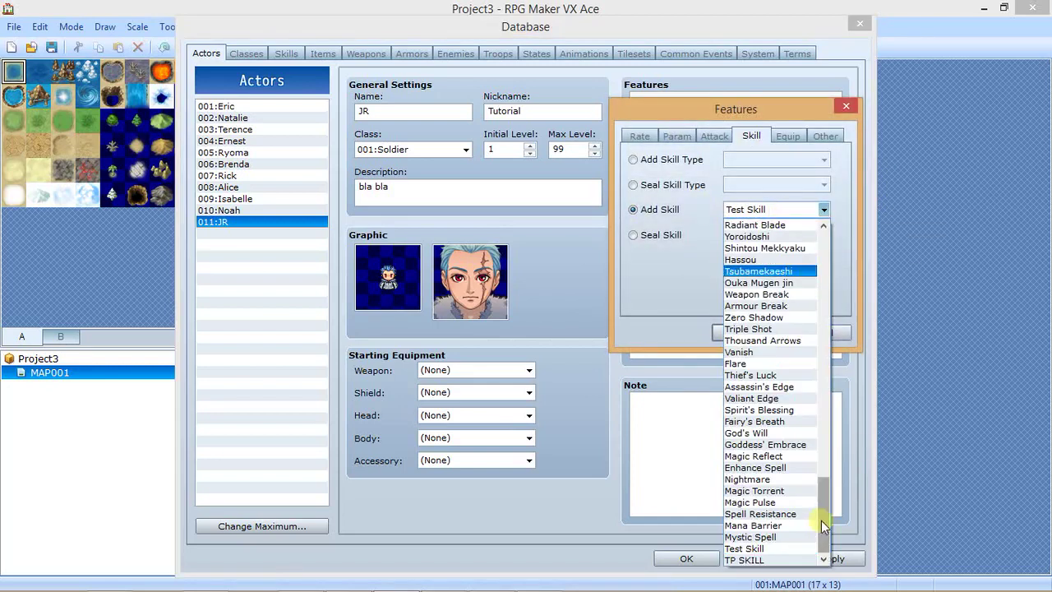
left_click(763, 560)
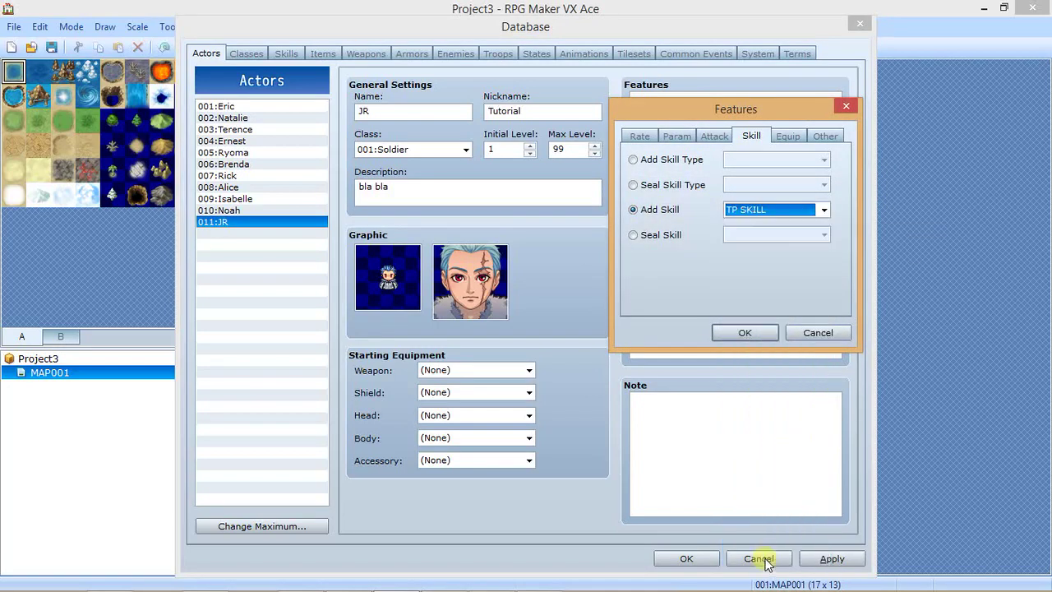
left_click(747, 331)
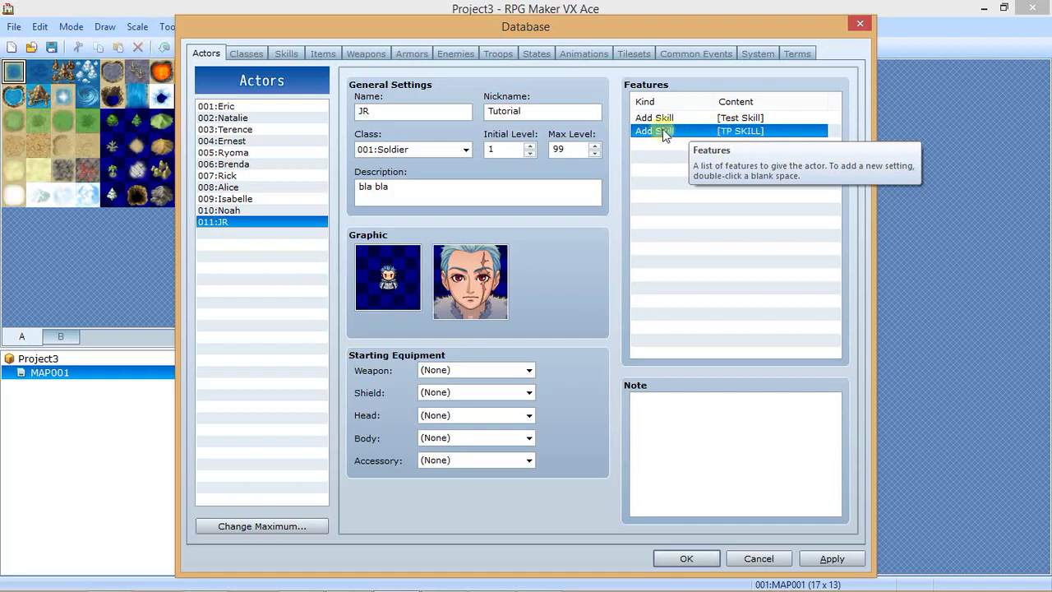
left_click(728, 118)
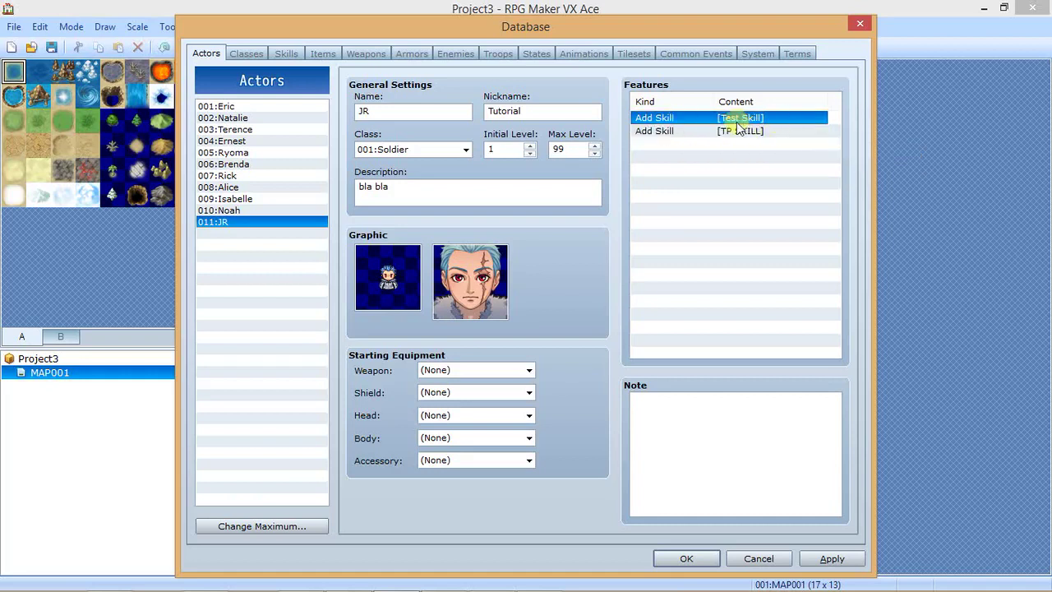
left_click(739, 132)
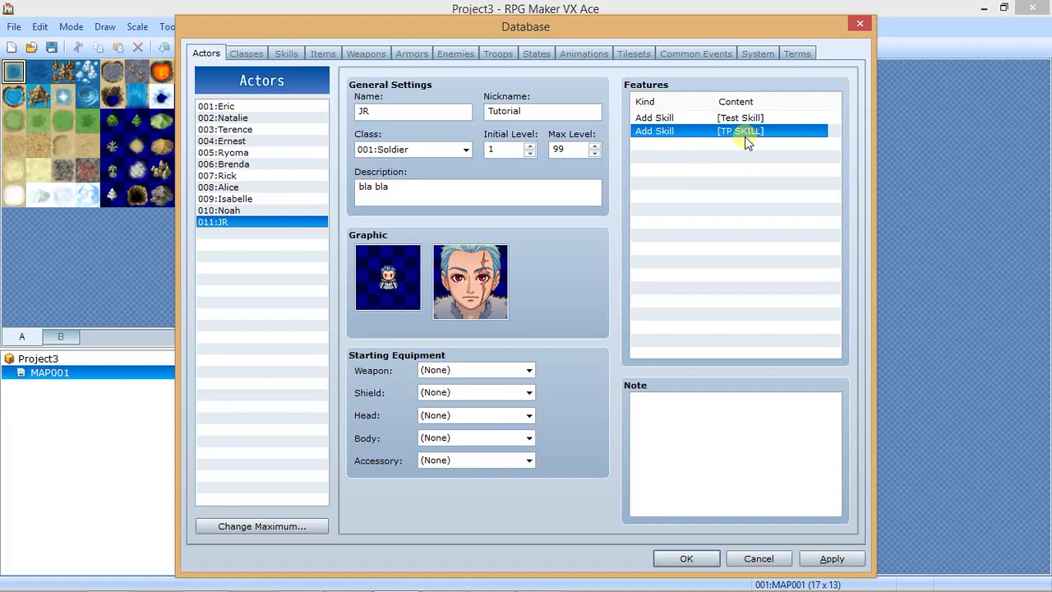
Step: Add an Equip Weapon feature for the Axe type to actor 011
left_click(663, 143)
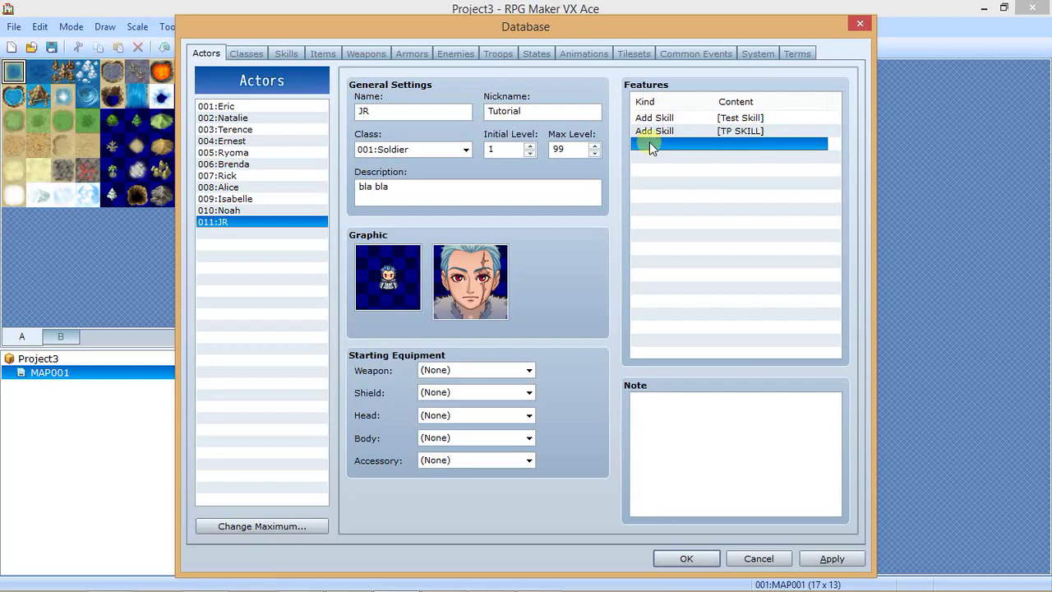
double_click(707, 151)
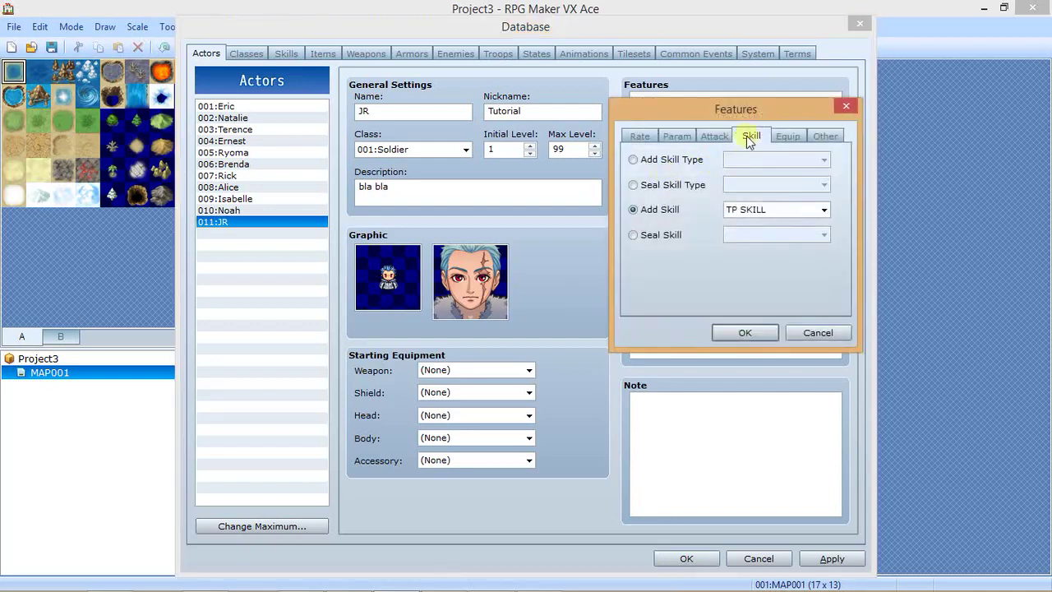
left_click(787, 137)
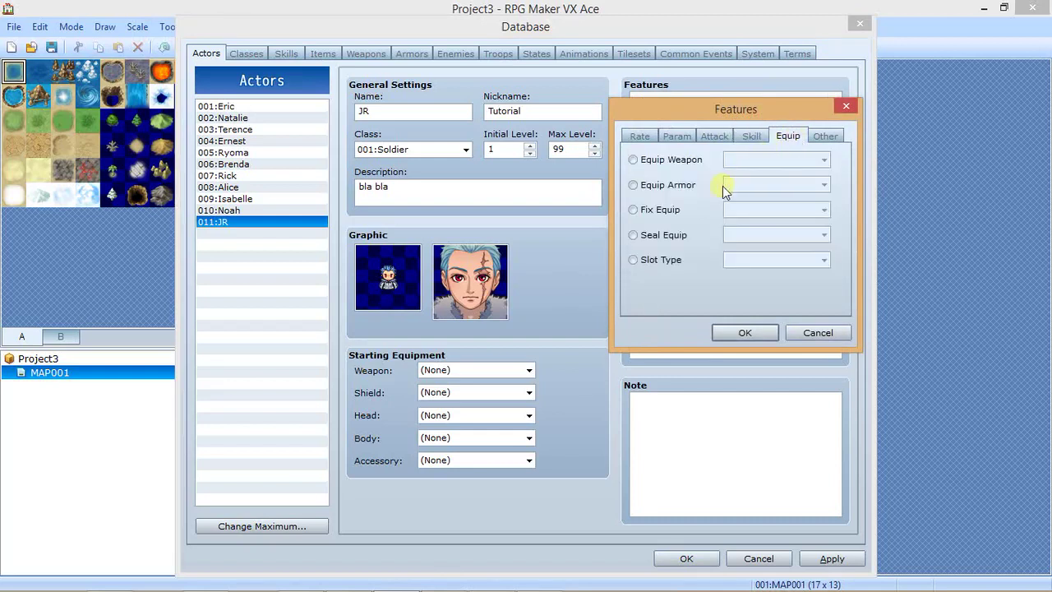
left_click(634, 159)
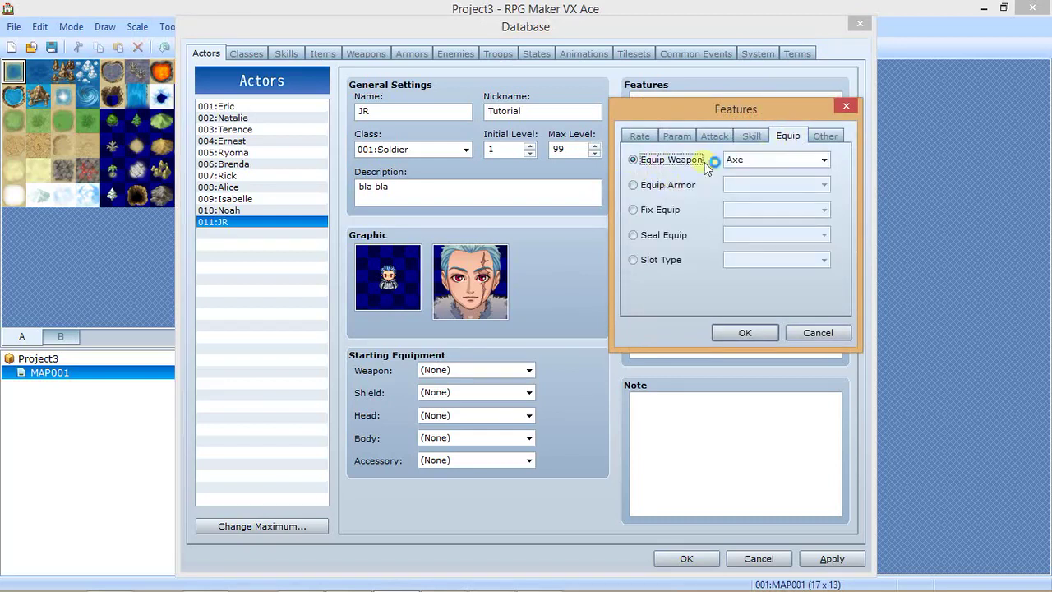
left_click(779, 161)
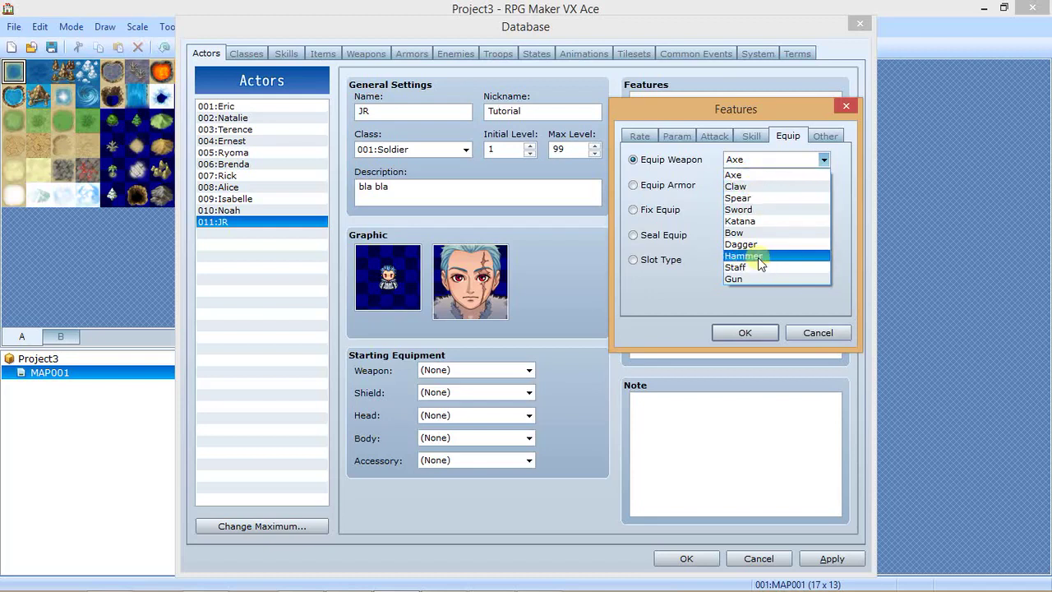
left_click(750, 177)
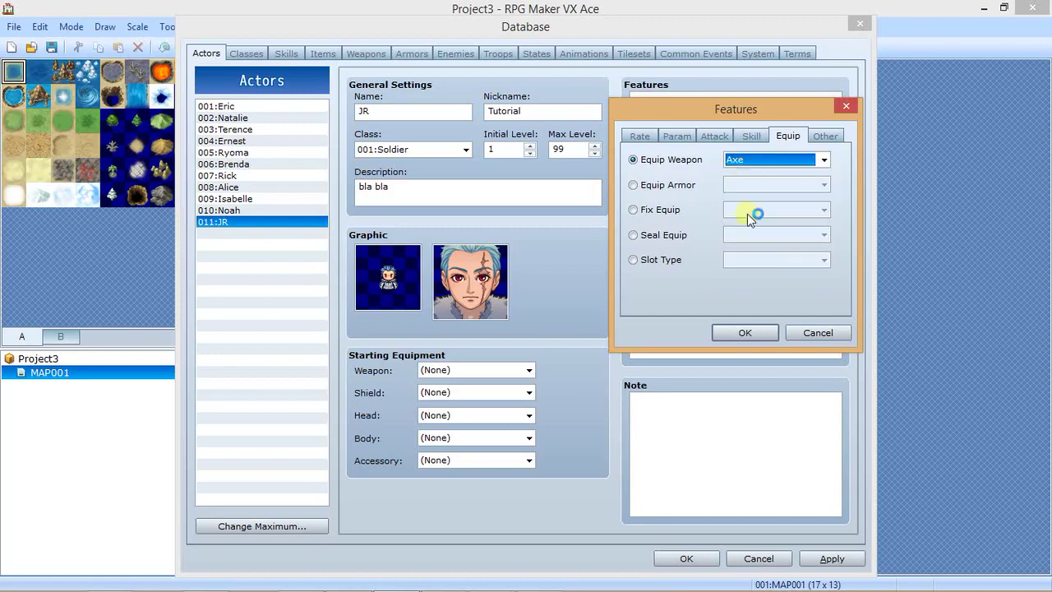
left_click(763, 337)
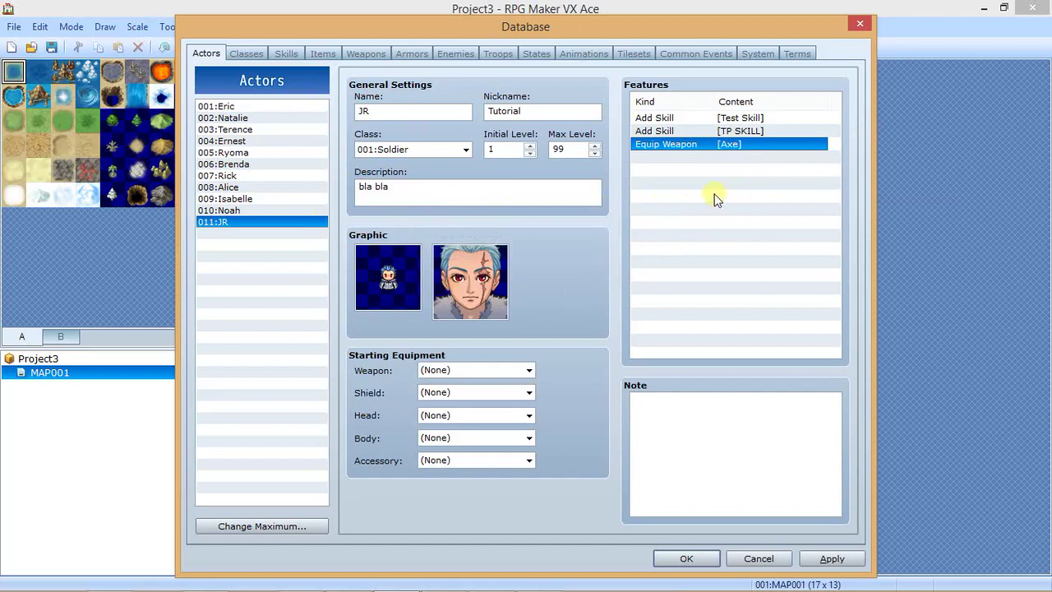
Step: Look through the database's enemy troops from 001:Slime*2 to 030:Demon God
left_click(503, 52)
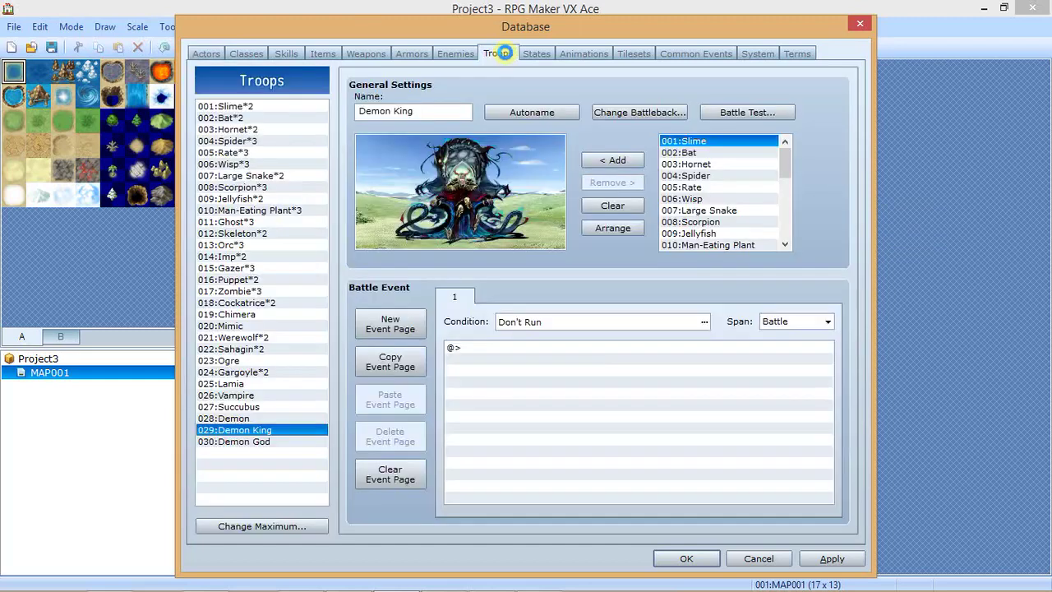
left_click(251, 106)
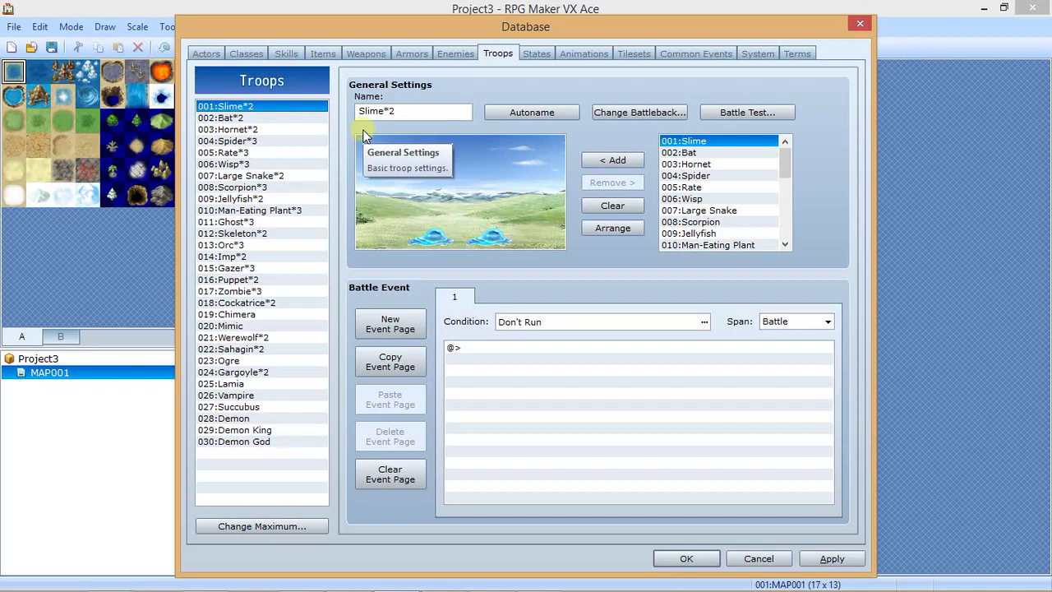
key("Down")
key("Down")
key("Down")
key("Down")
key("Down")
key("Down")
key("Down")
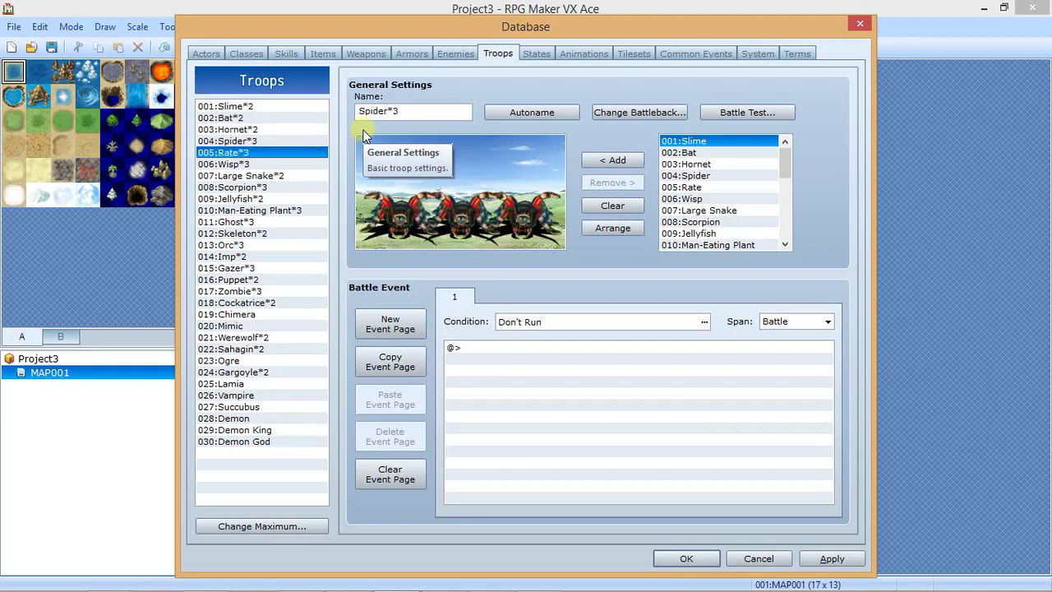
key("Down")
key("Down")
key("Down")
key("Down")
key("Down")
key("Down")
key("Down")
key("Down")
key("Down")
key("Down")
key("Down")
key("Down")
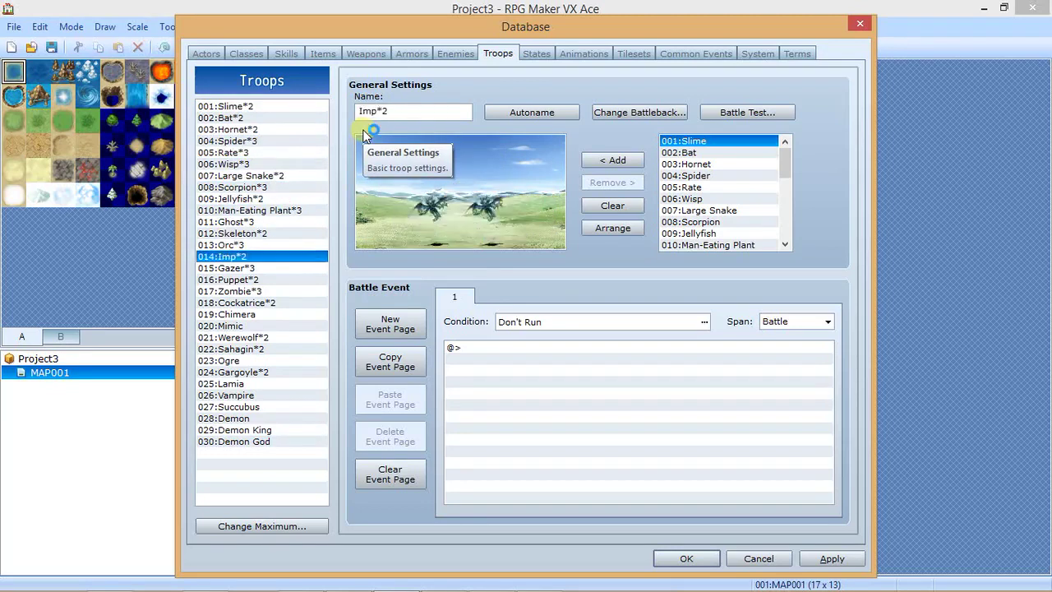
key("Down")
key("Down")
key("Down")
key("Down")
key("Down")
key("Down")
key("Down")
key("Down")
key("Down")
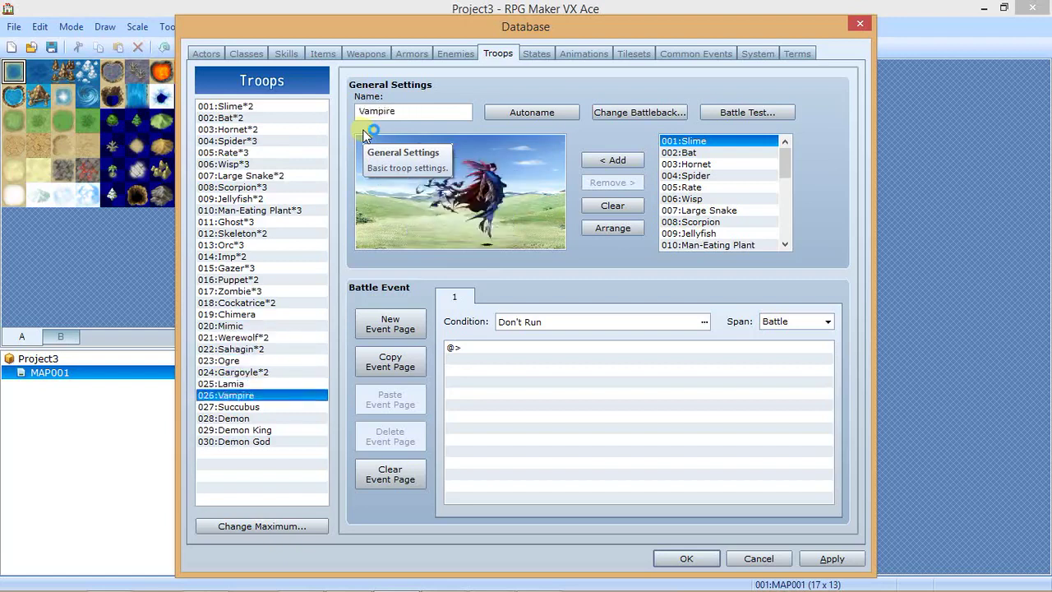
key("Down")
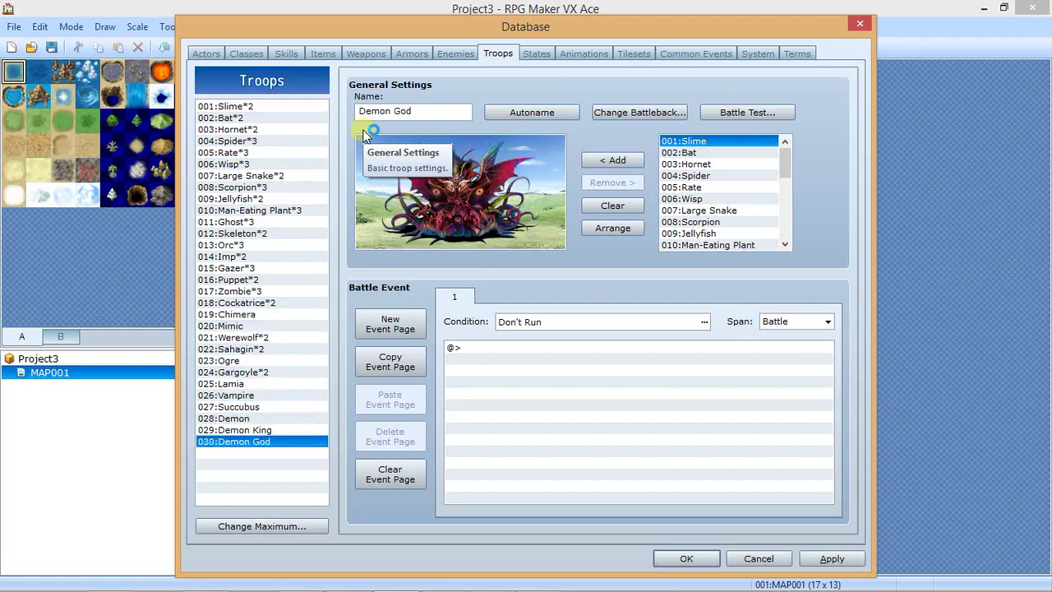
Step: Select the troop 029:Demon King and open its battle test setup
key("Up")
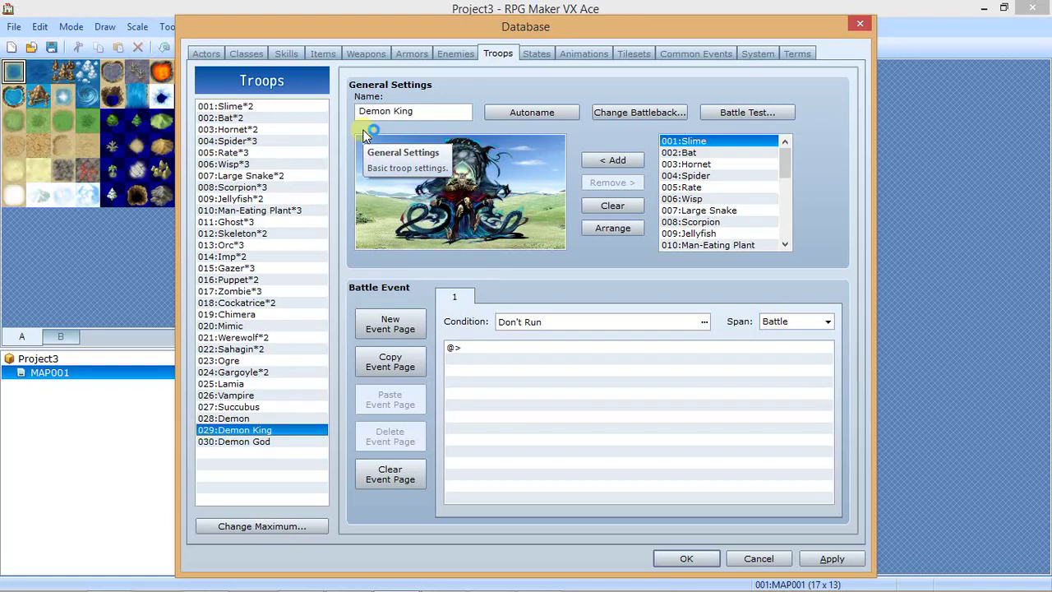
key("Up")
key("Down")
left_click(230, 443)
key("Up")
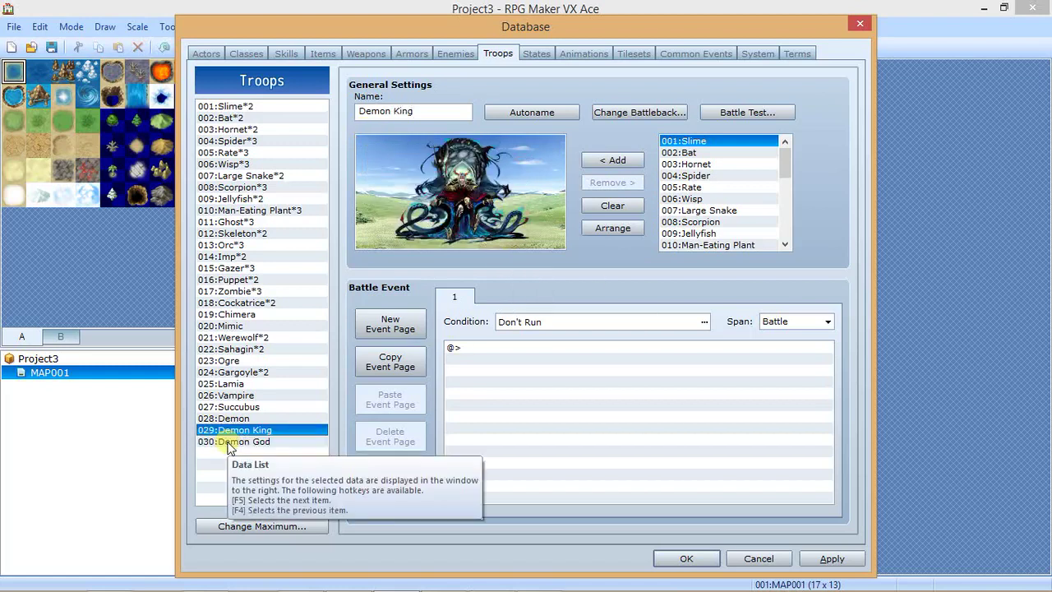
left_click(747, 114)
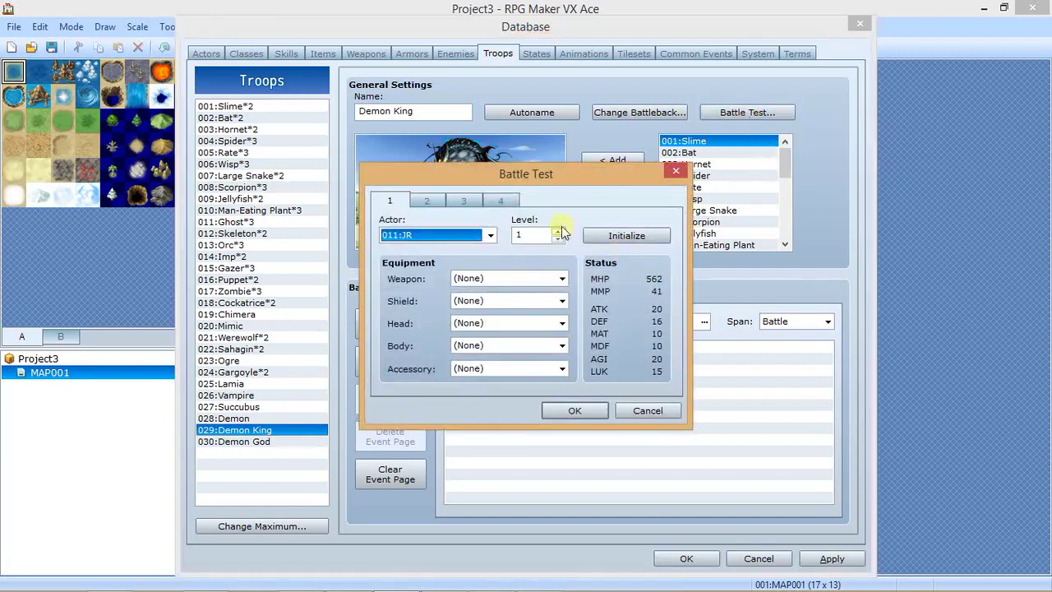
left_click_drag(478, 176, 494, 205)
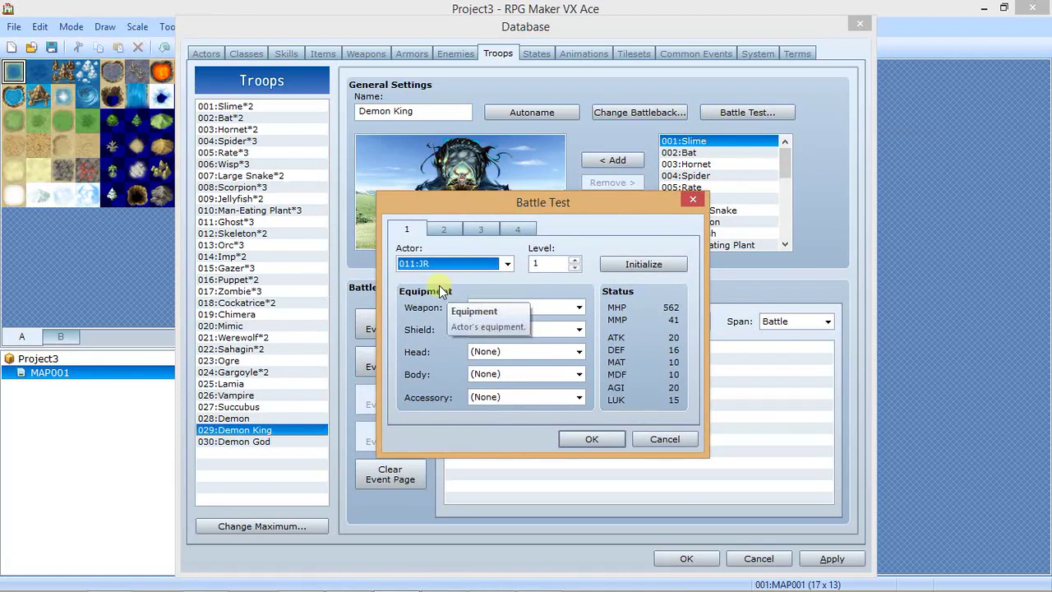
Step: Check party slots 2 to 4 of the battle test and return to slot 1
left_click(445, 230)
left_click(489, 229)
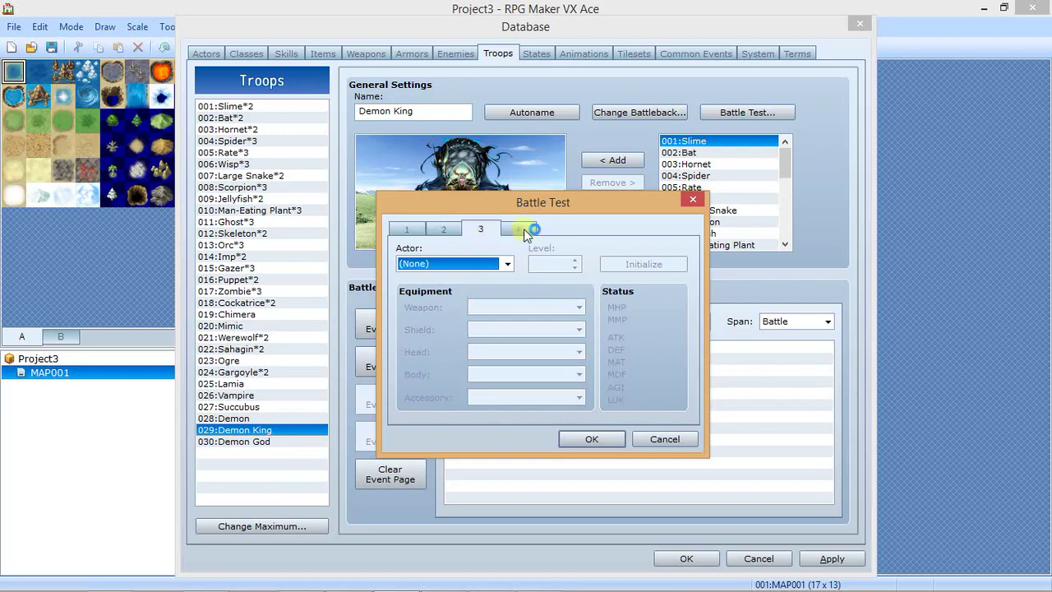
left_click(523, 228)
left_click(404, 232)
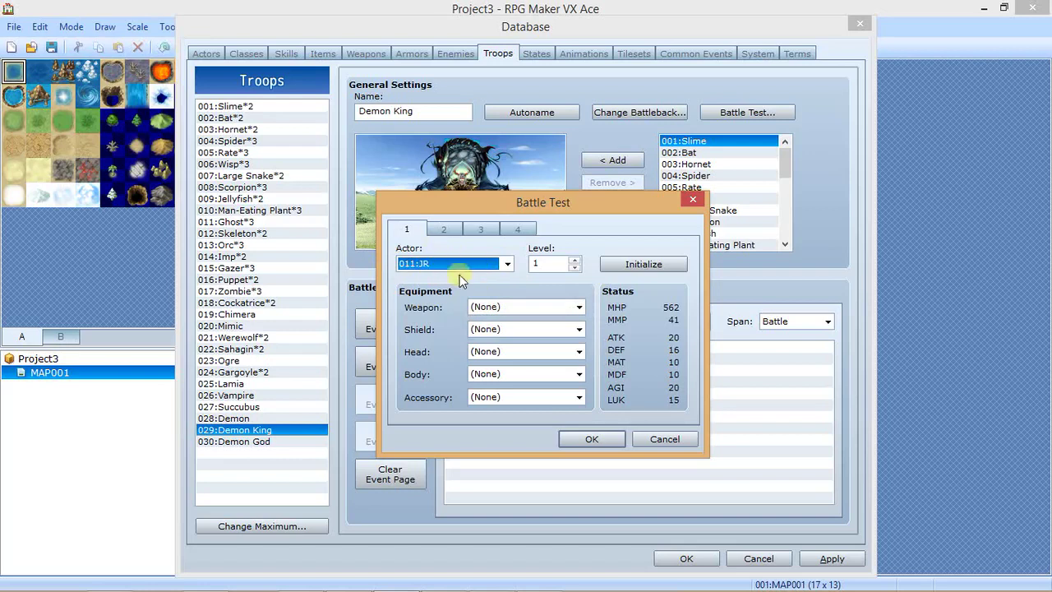
Step: Set actor 011's battle test level to 99 and equip the Gigantes Axe as weapon
left_click(548, 264)
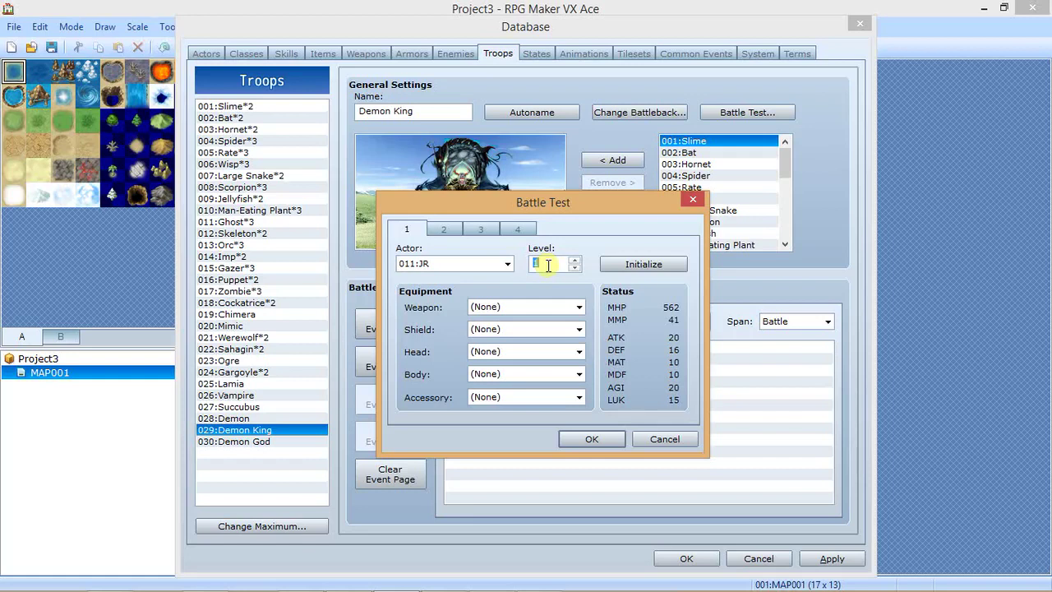
type("99")
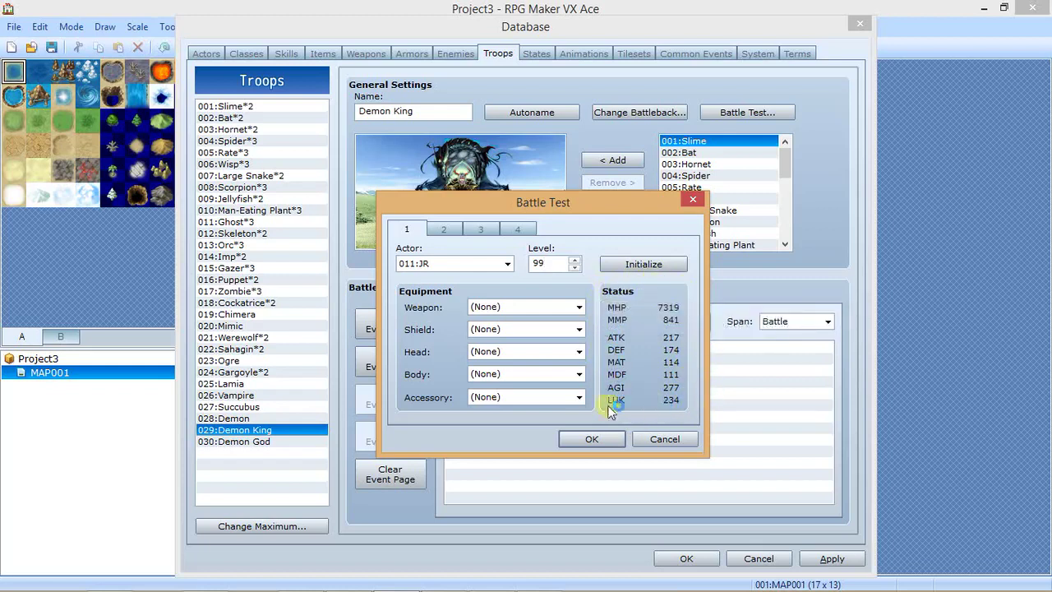
left_click(498, 308)
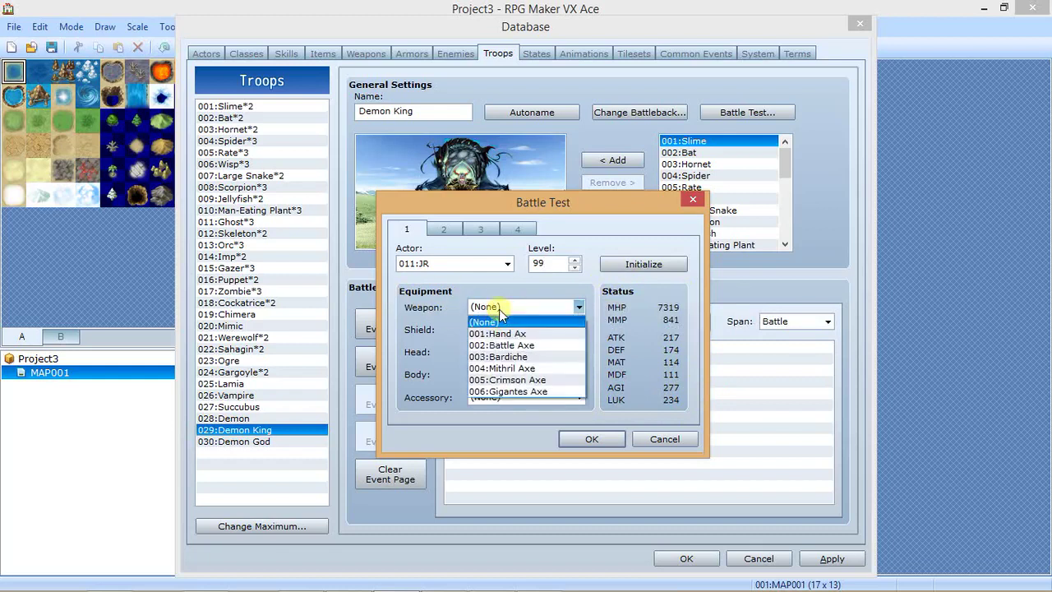
left_click(523, 392)
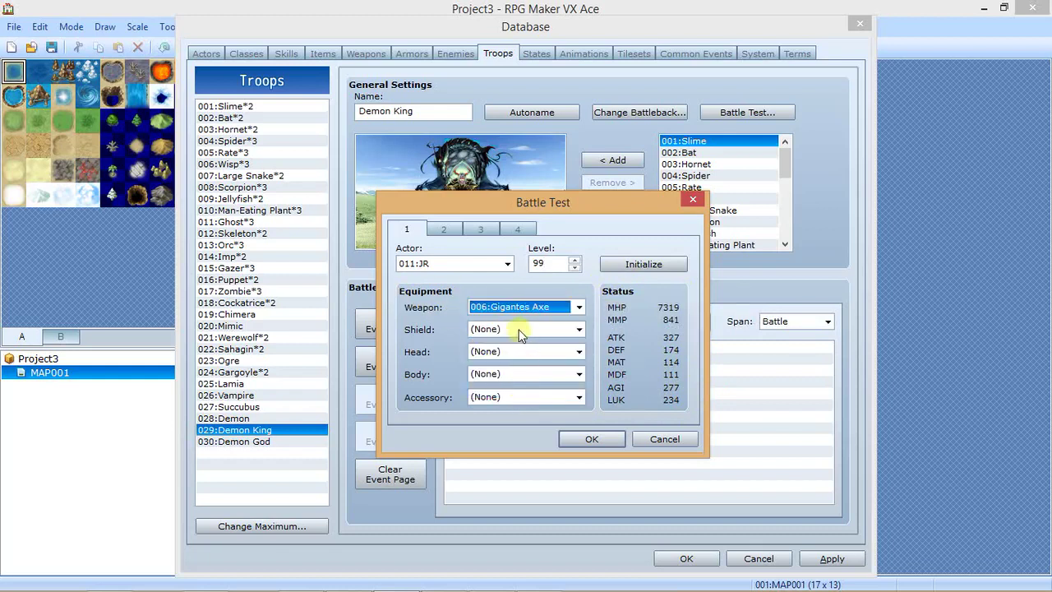
Step: Equip actor 011 with the Dragon Shield, Dragon Helm, Dragon Armour and Talisman of Light for the battle test
left_click(516, 330)
left_click(517, 460)
left_click(511, 351)
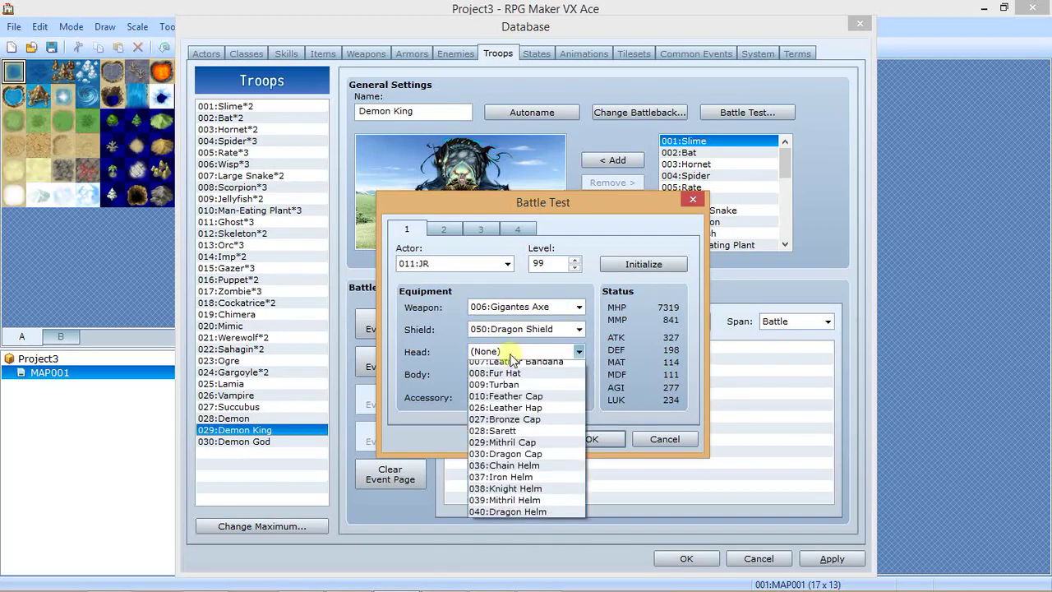
left_click(516, 539)
left_click(522, 374)
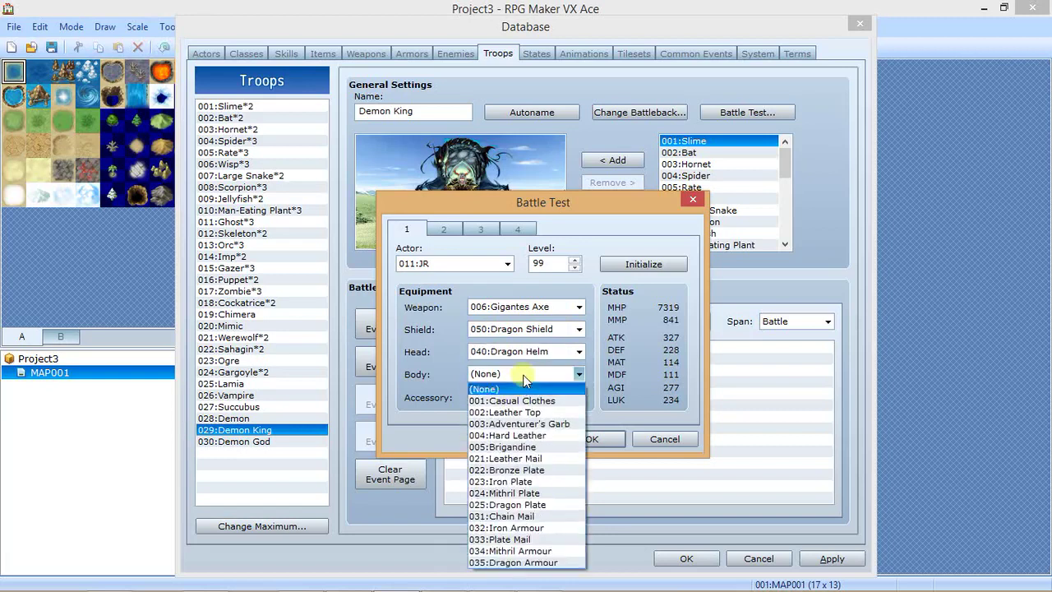
left_click(518, 530)
left_click(511, 397)
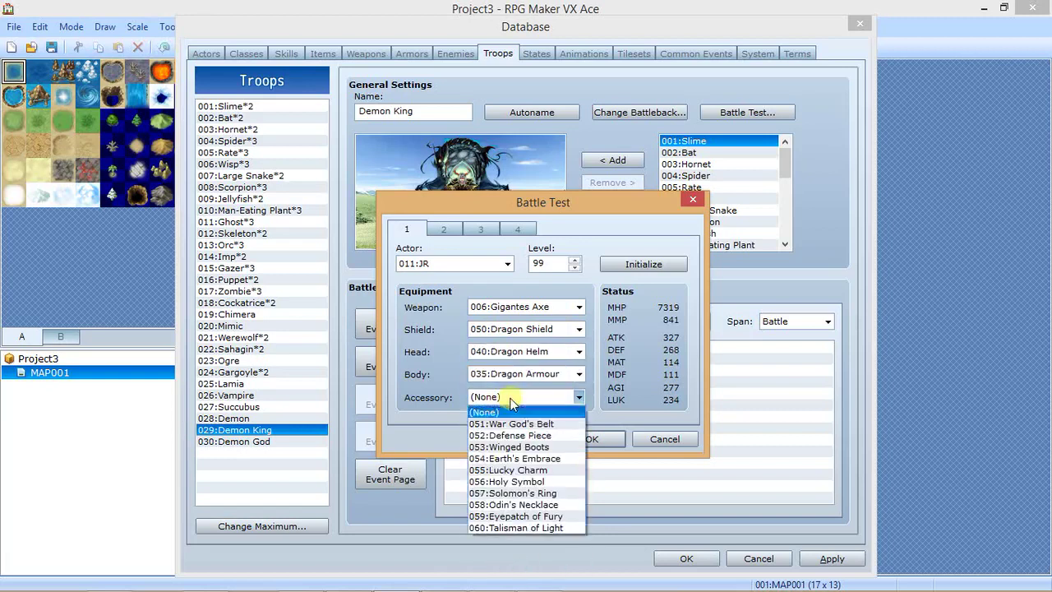
left_click(521, 530)
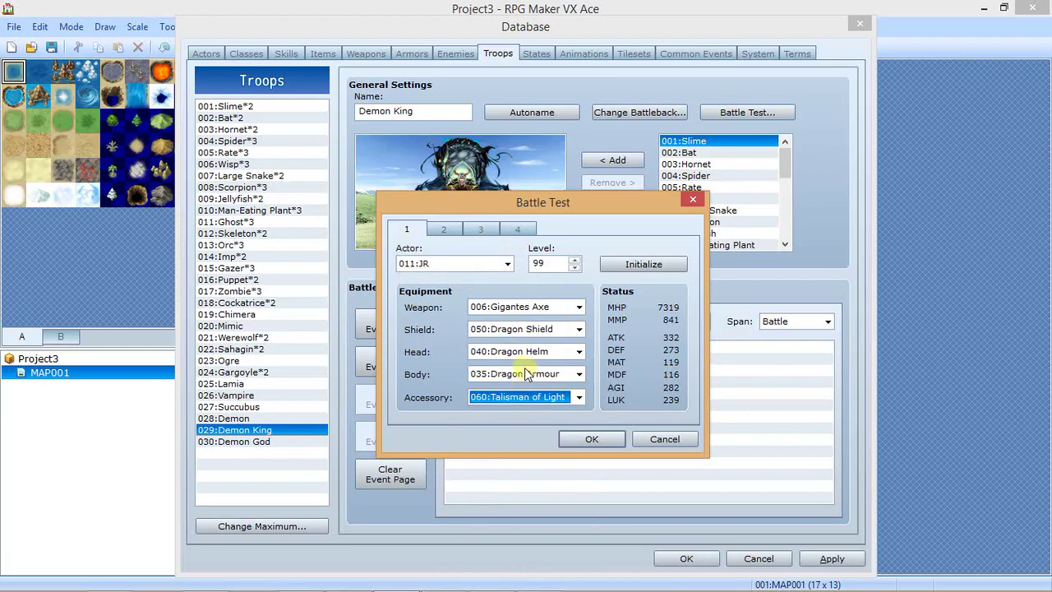
Step: Start the battle test against the Demon King and choose to fight
left_click(592, 439)
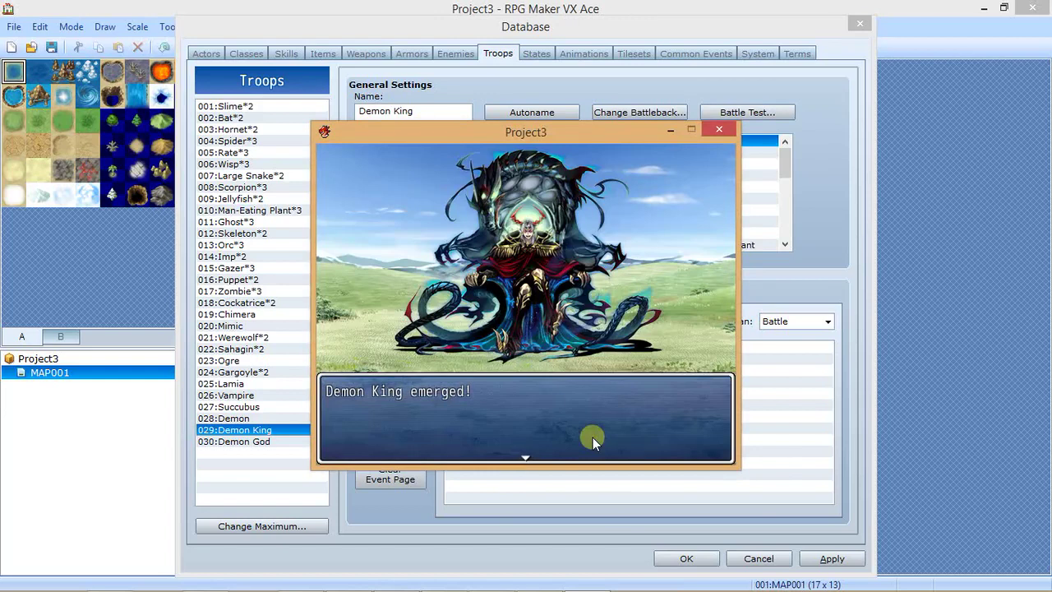
key("Return")
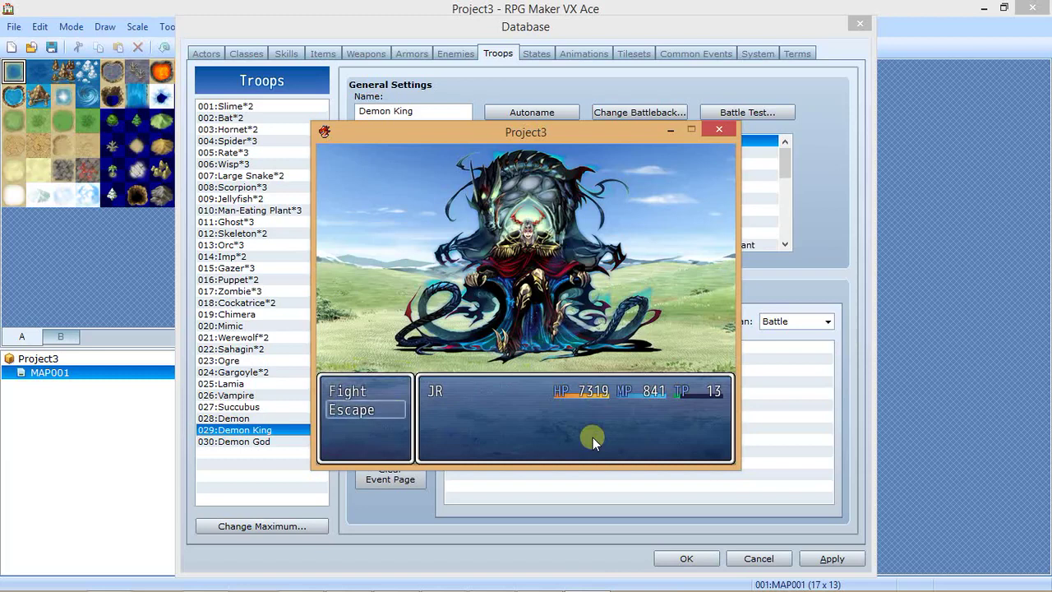
key("Down")
key("Up")
key("Down")
key("Up")
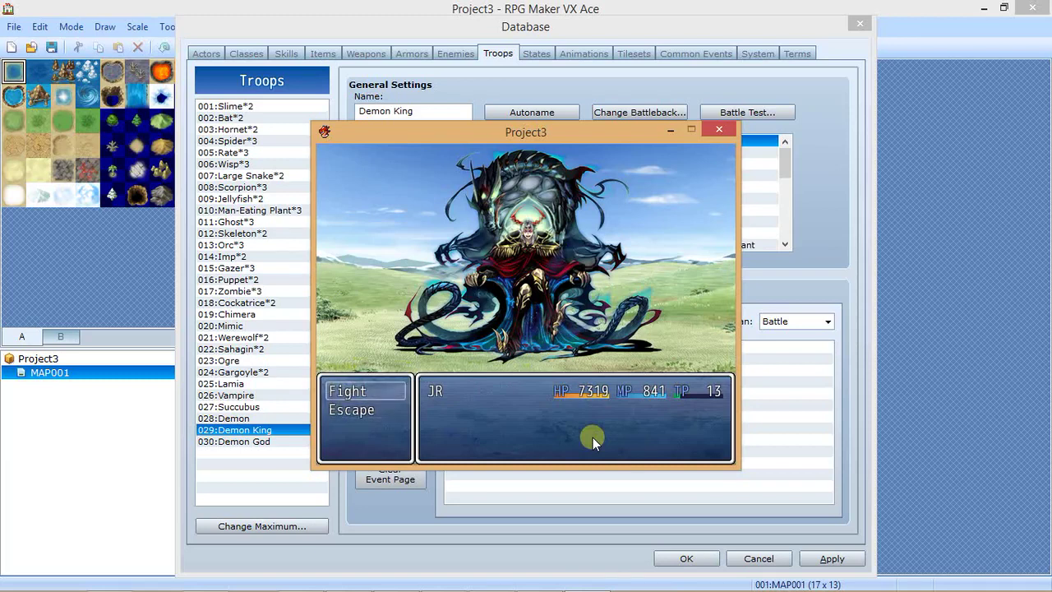
key("Return")
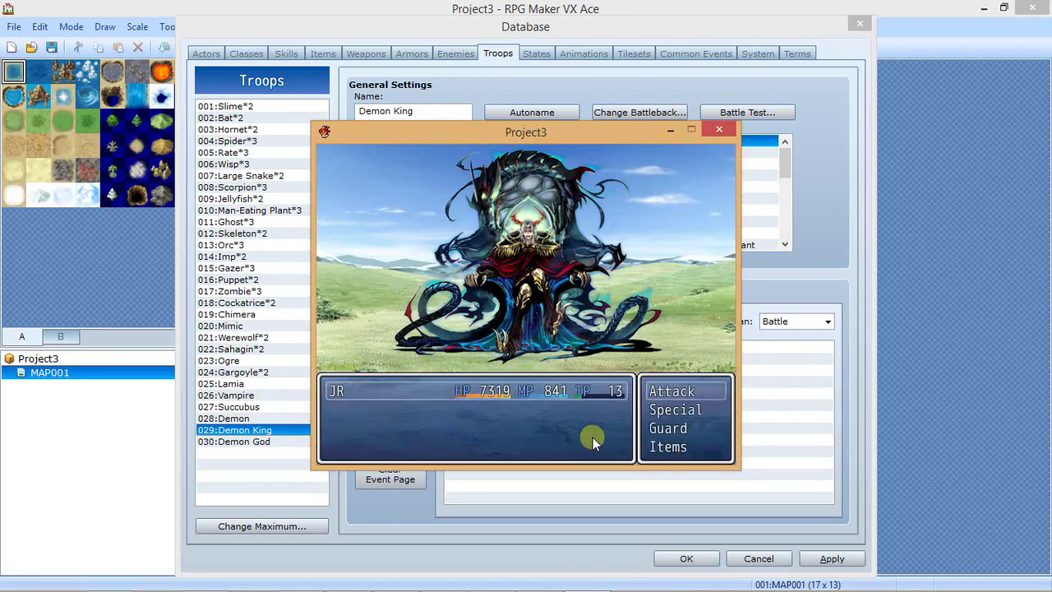
Step: Use the special skill TP SKILL on the Demon King
key("Down")
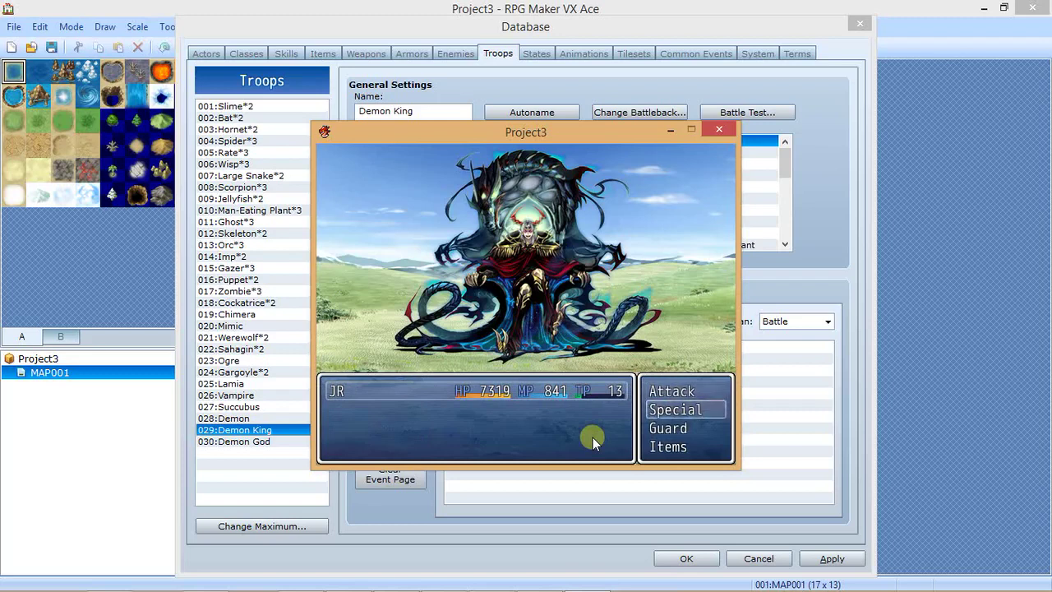
key("Return")
key("Down")
key("Down")
key("Down")
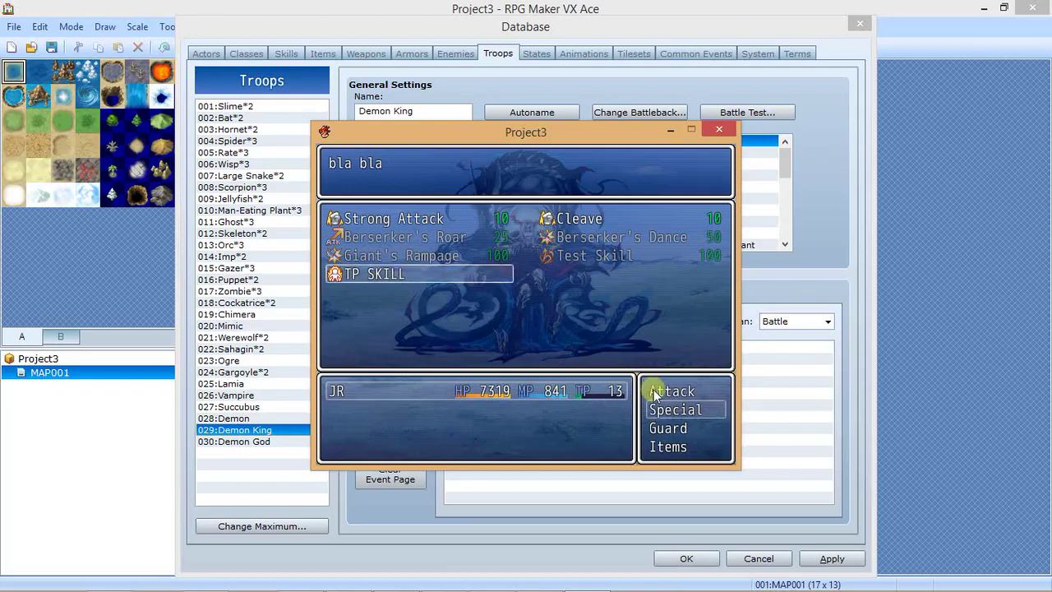
key("Up")
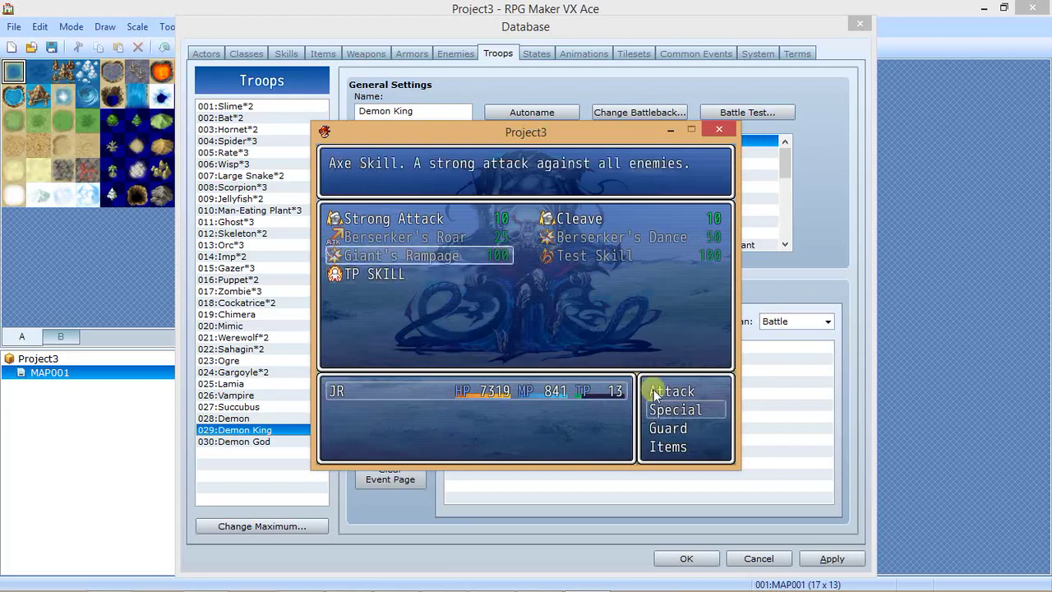
key("Down")
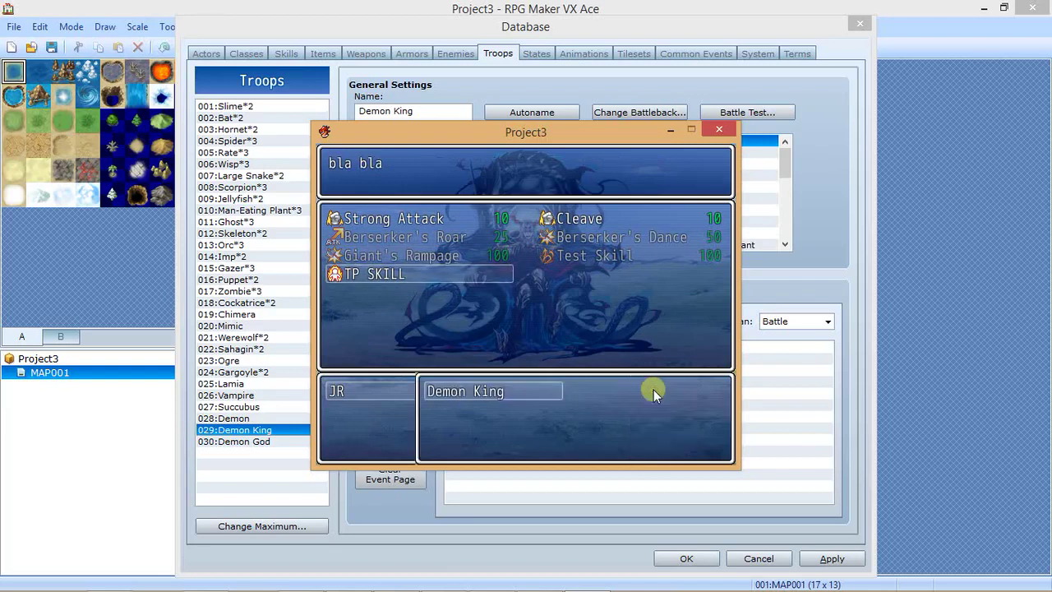
key("Return")
key("Return")
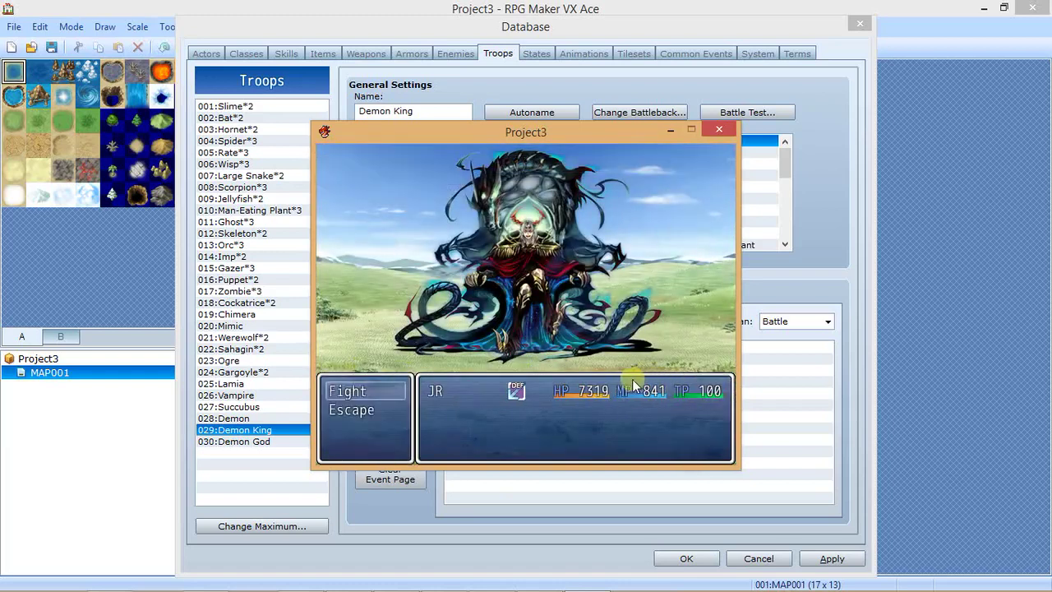
Step: Fight another turn using the special skill Test Skill, and close the battle test
key("Return")
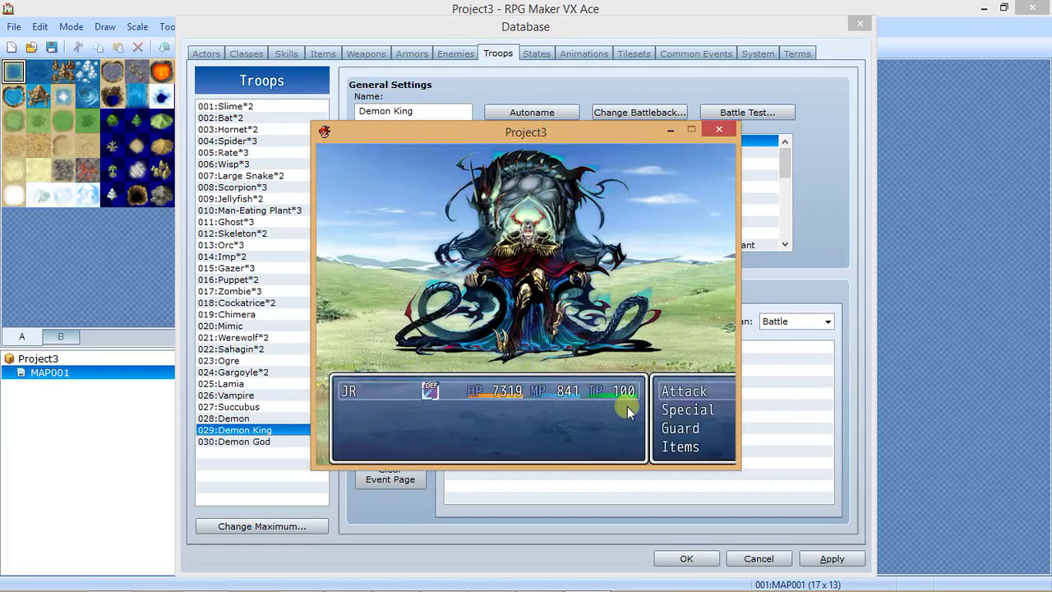
key("Down")
key("Return")
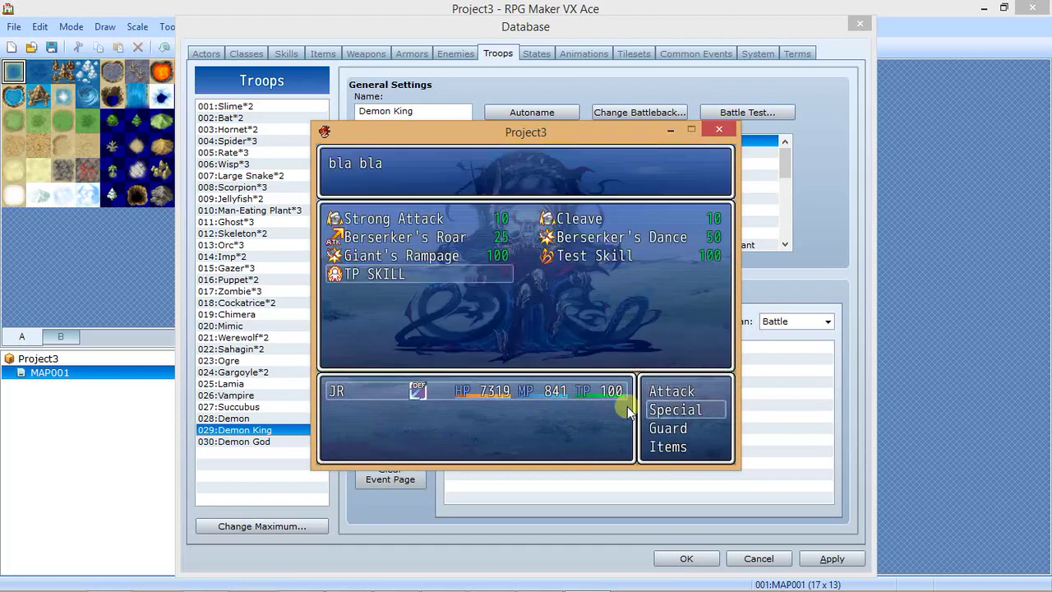
key("Up")
key("Right")
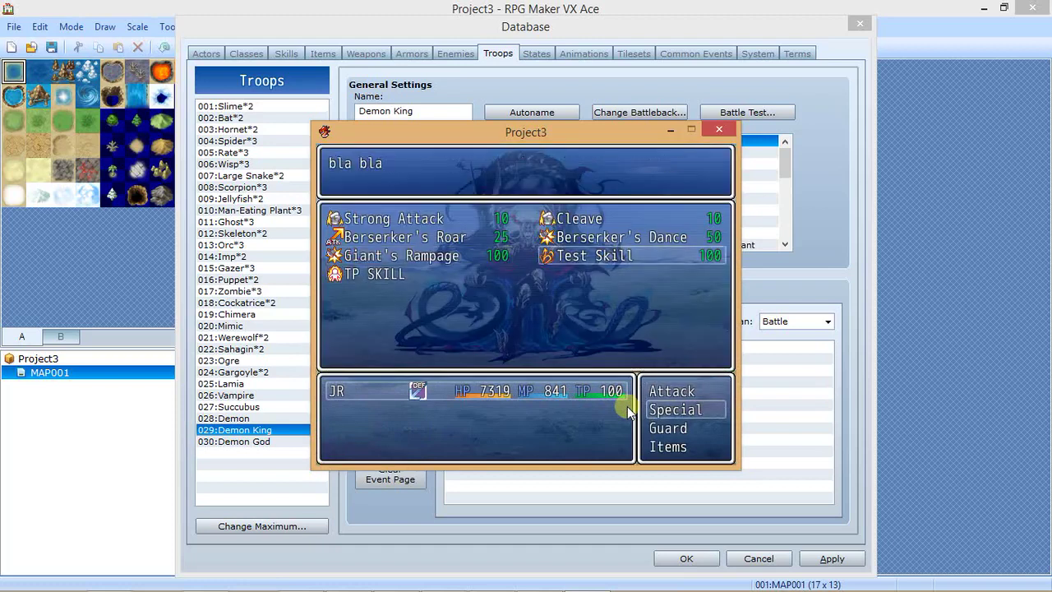
key("Return")
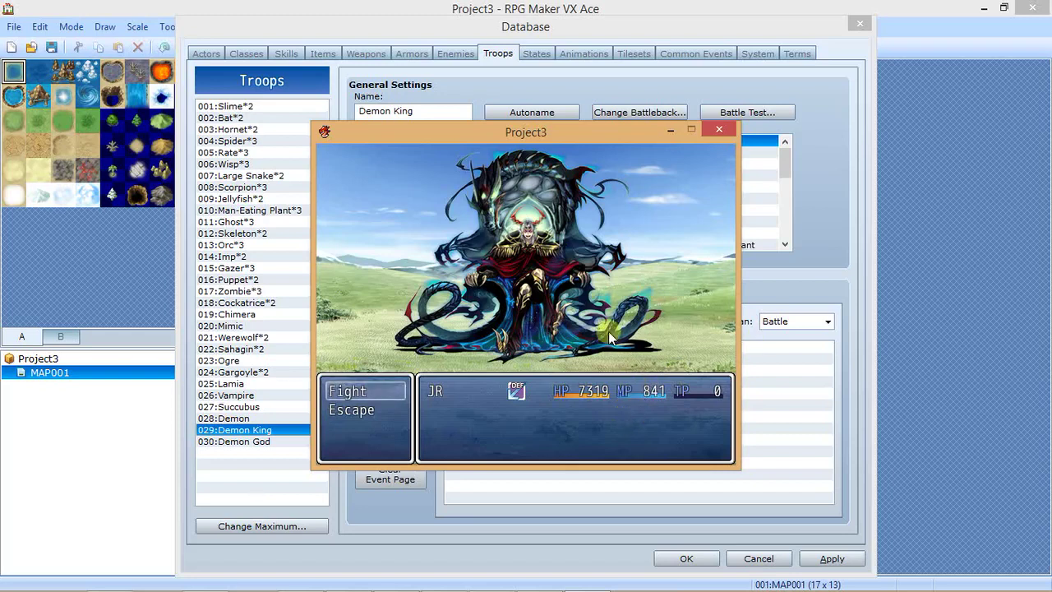
left_click(720, 128)
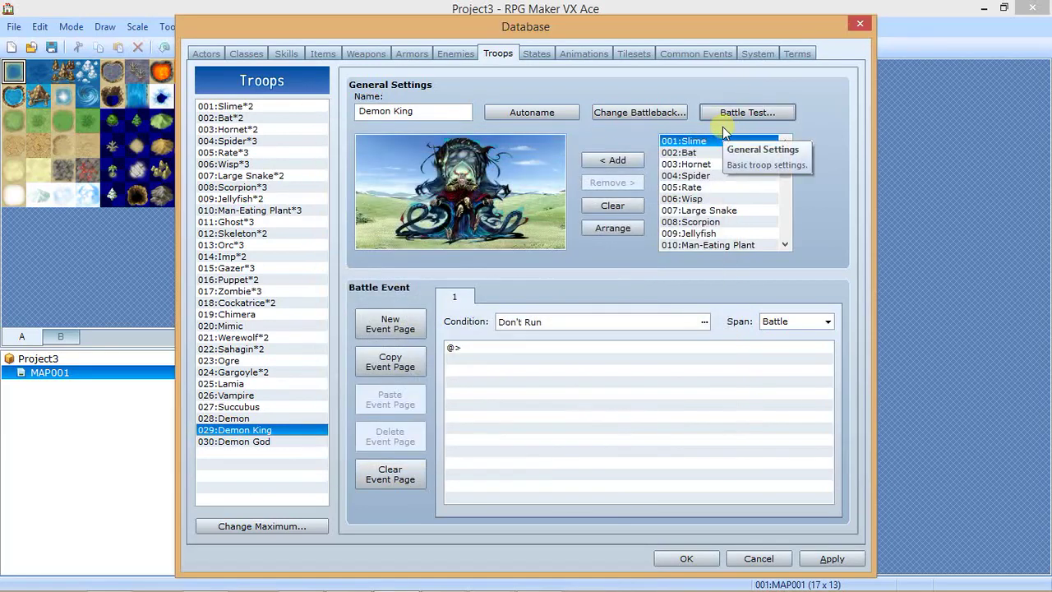